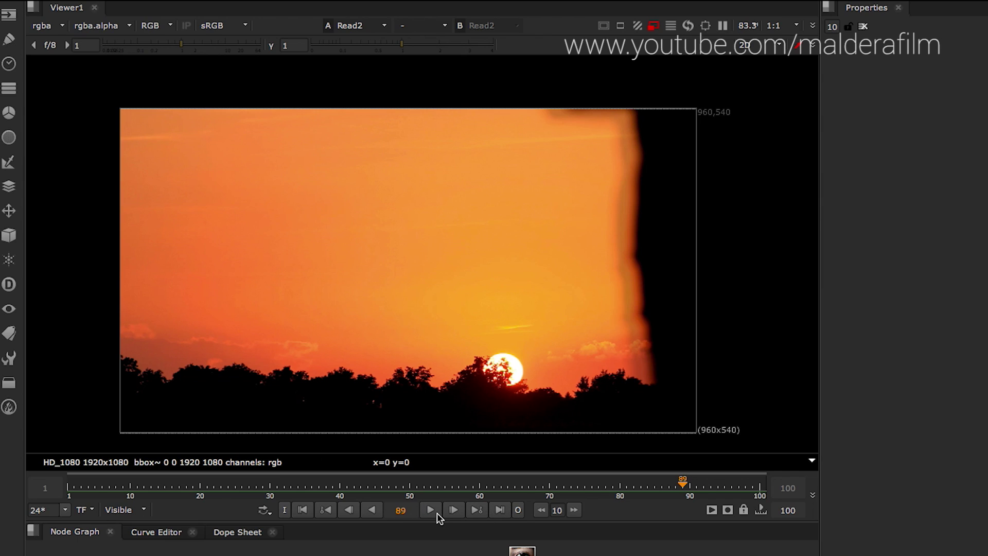
- Play the jogger clip to frame 66, then enlarge the Node Graph to show Read9
{"action": "left_click", "coordinate": [431, 509]}
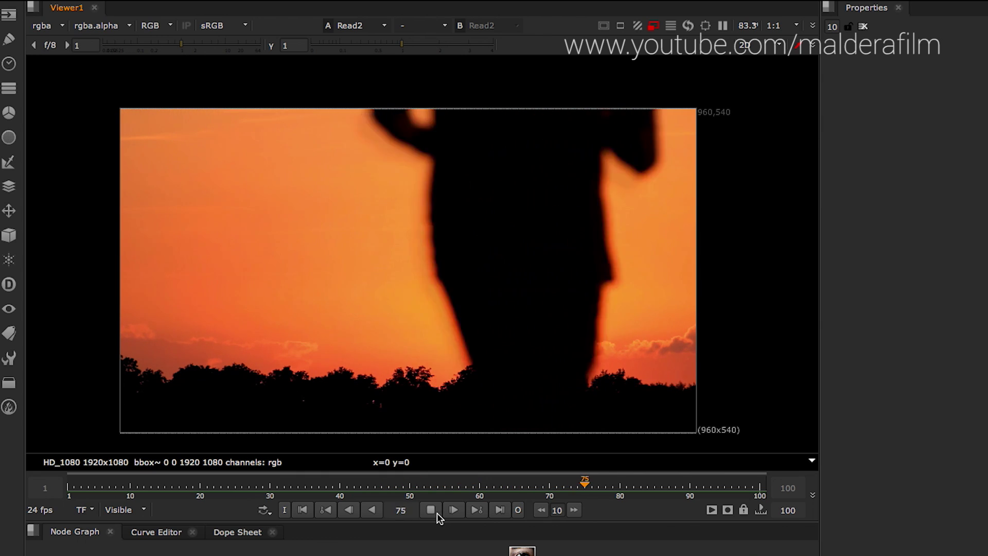
{"action": "left_click", "coordinate": [436, 513]}
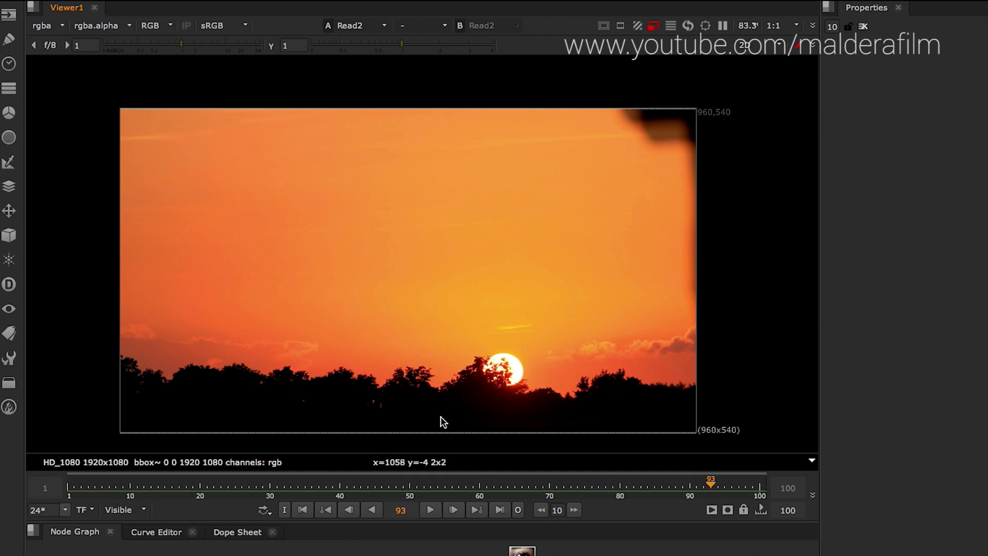
{"action": "left_click_drag", "start_coordinate": [531, 521], "coordinate": [531, 250]}
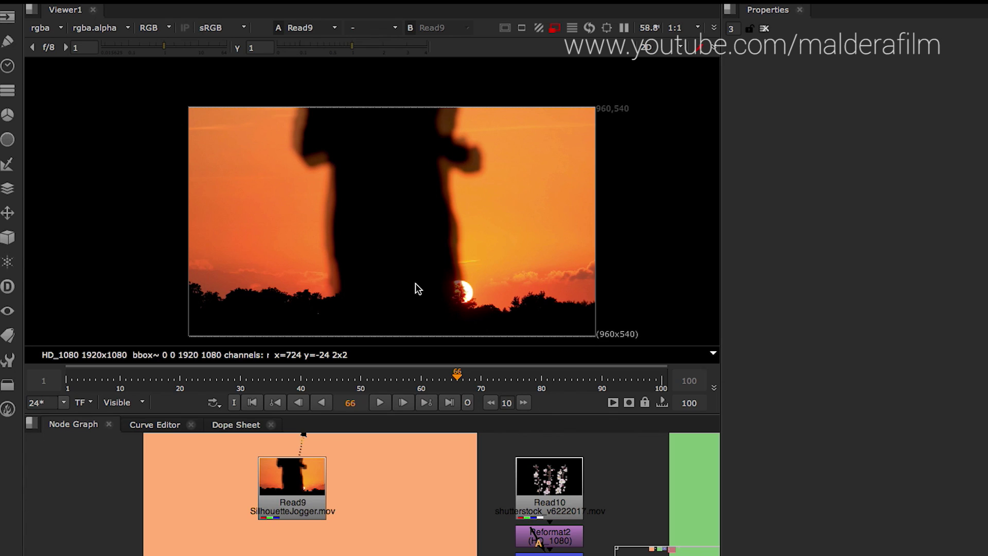
- Add Keyer4 beside Read9 and connect the SilhouetteJogger footage as its input
{"action": "left_click", "coordinate": [381, 482]}
{"action": "key", "text": "Tab"}
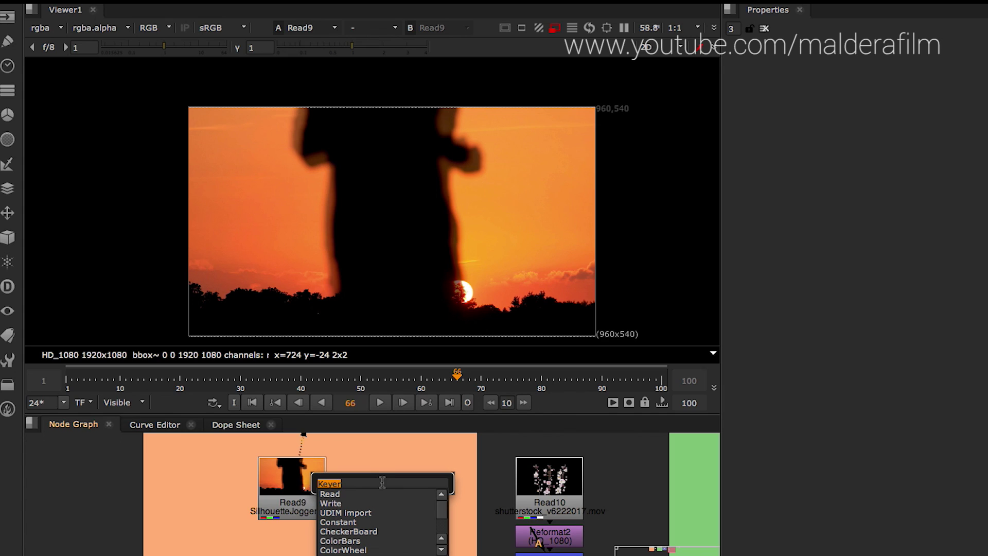
{"action": "key", "text": "Escape"}
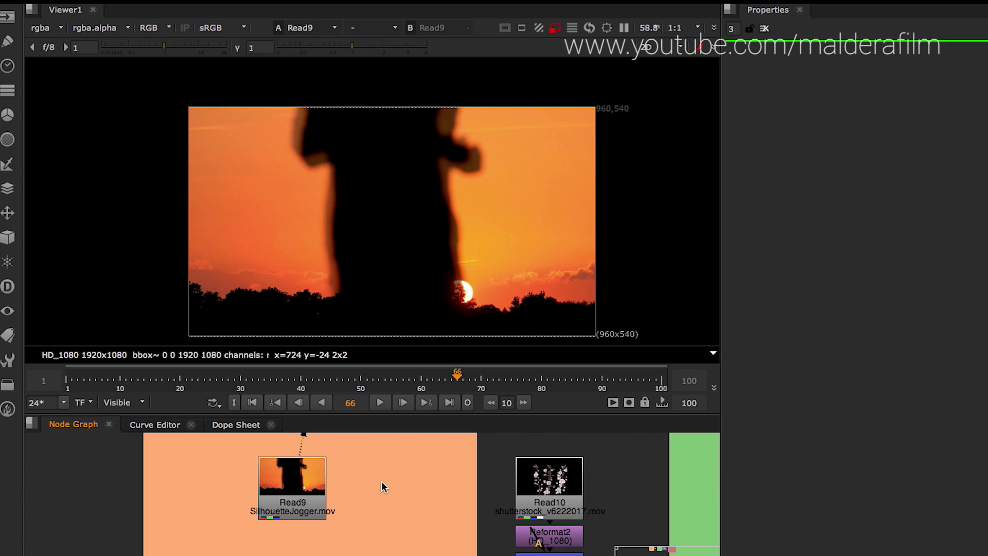
{"action": "key", "text": "Tab"}
{"action": "key", "text": "Return"}
{"action": "left_click_drag", "start_coordinate": [383, 485], "coordinate": [392, 489]}
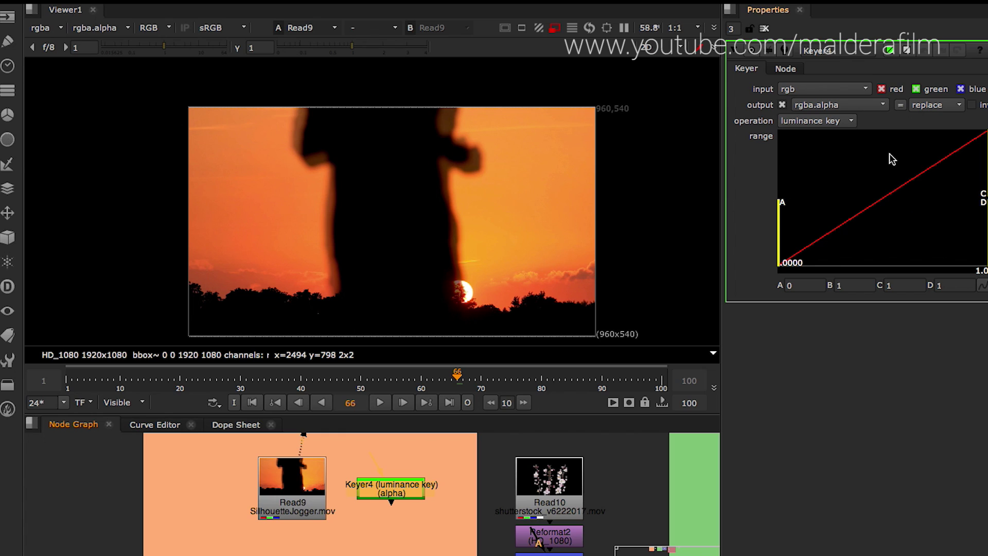
{"action": "scroll", "coordinate": [382, 485], "scroll_direction": "up", "scroll_amount": 5}
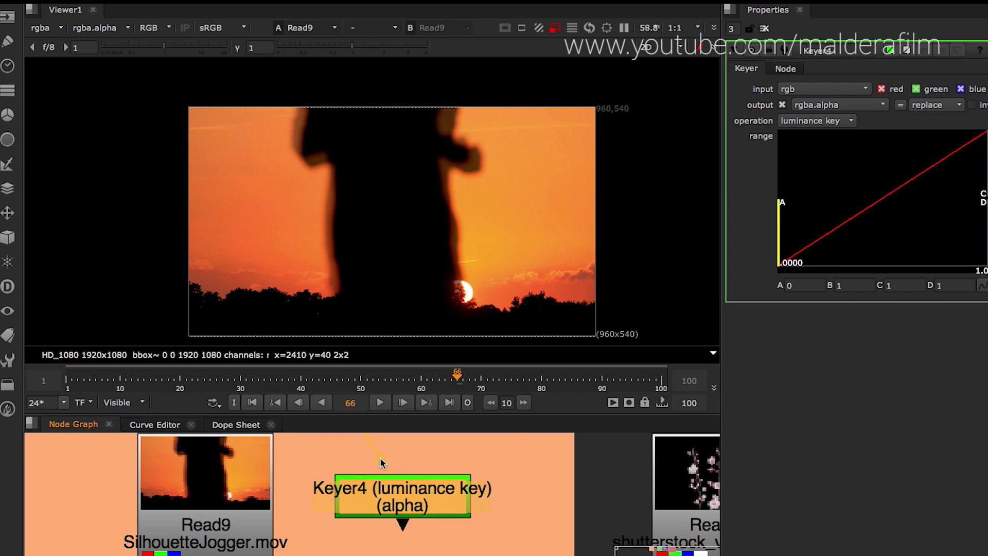
{"action": "left_click", "coordinate": [322, 471]}
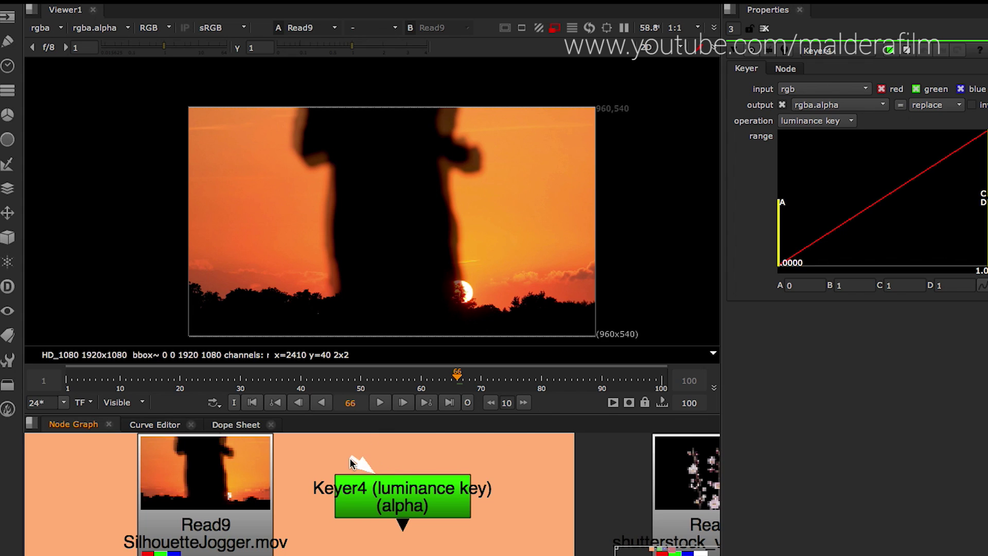
{"action": "left_click_drag", "start_coordinate": [350, 462], "coordinate": [251, 499]}
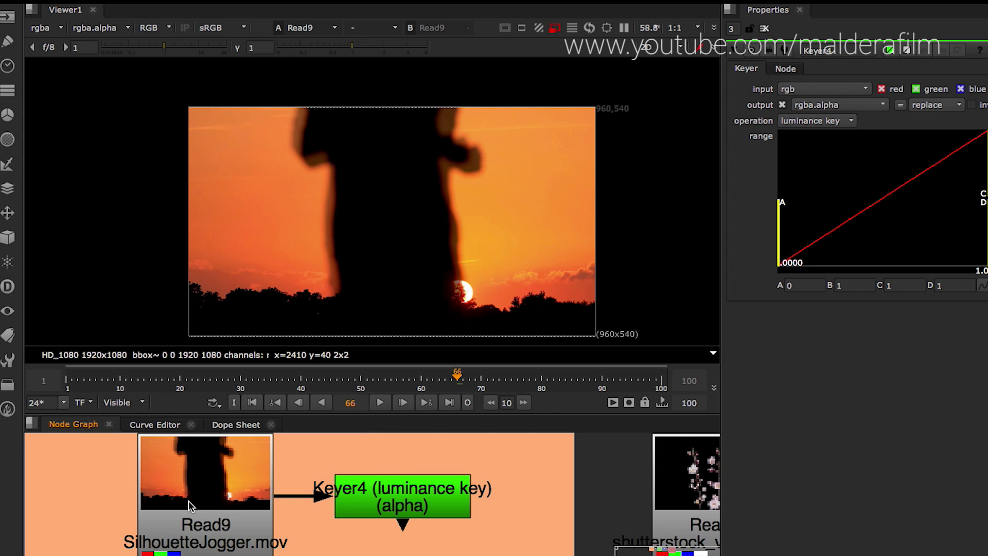
{"action": "left_click", "coordinate": [399, 499]}
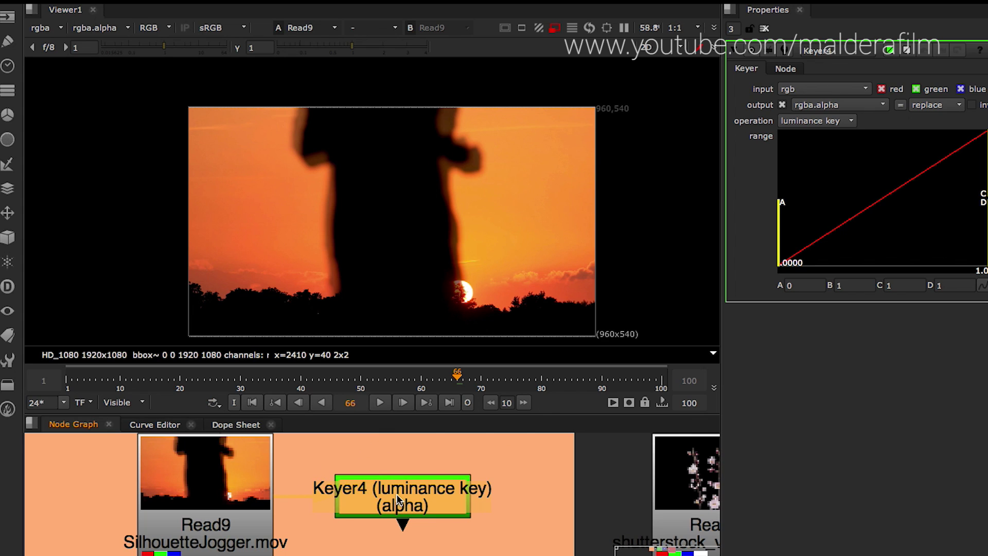
- View Keyer4's alpha channel and drag the key range B point to about 0.174
{"action": "key", "text": "1"}
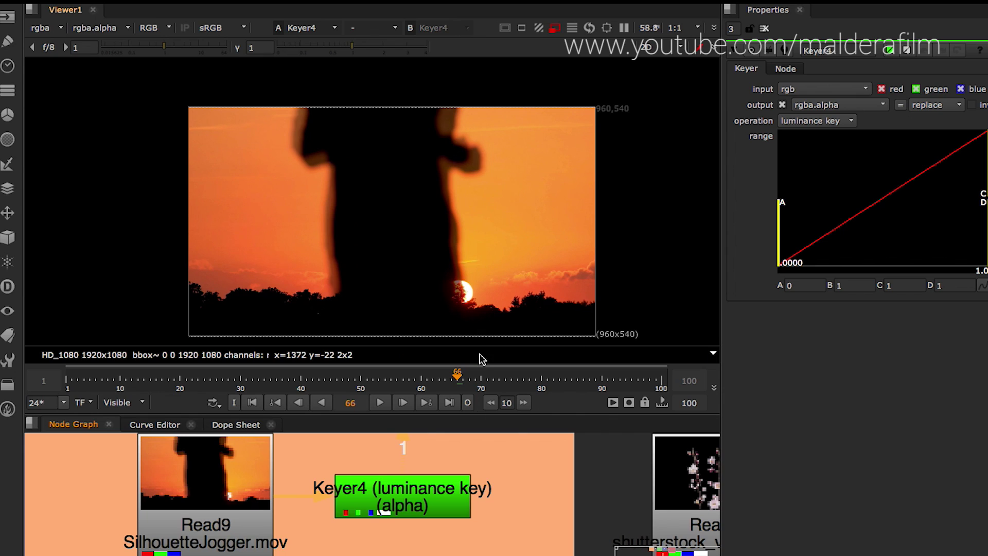
{"action": "scroll", "coordinate": [469, 455], "scroll_direction": "down", "scroll_amount": 3}
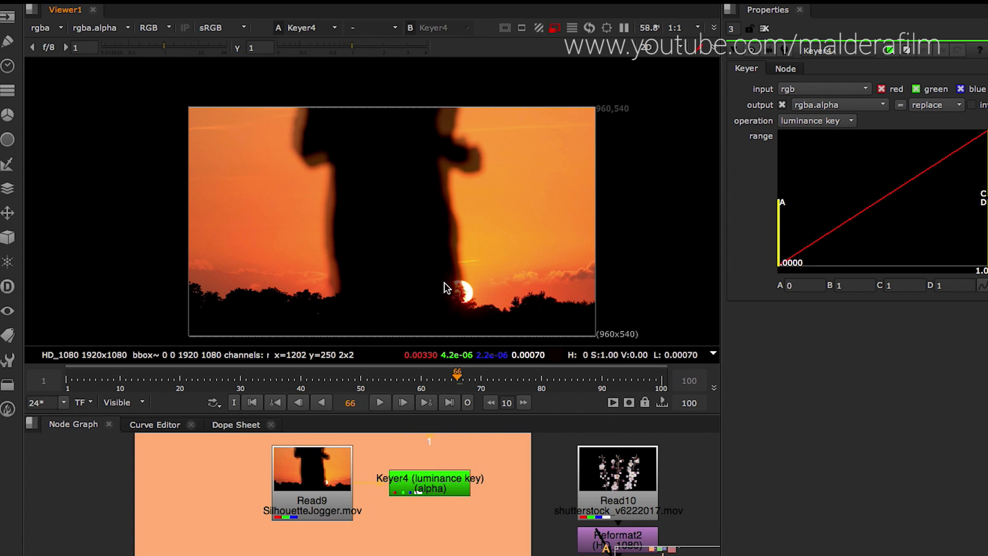
{"action": "key", "text": "a"}
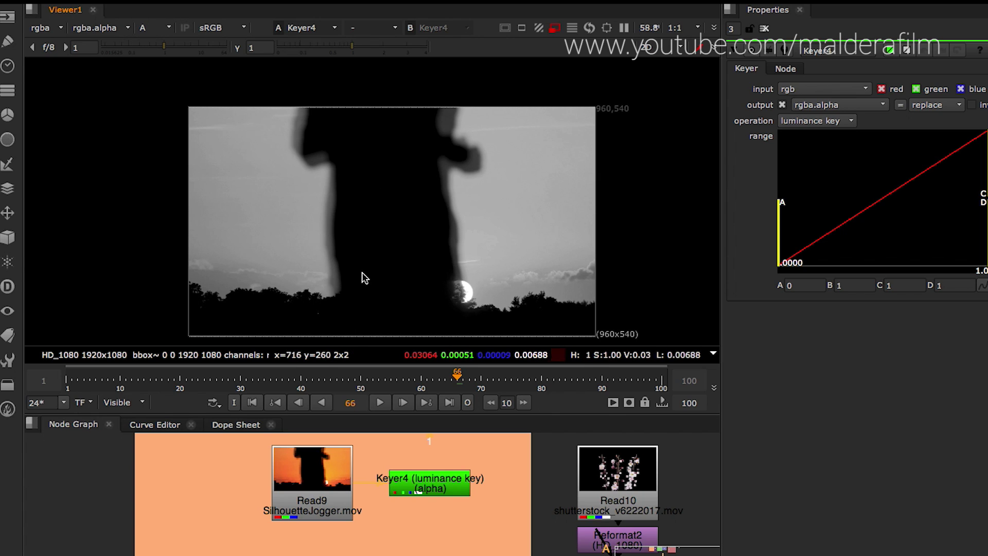
{"action": "left_click_drag", "start_coordinate": [720, 262], "coordinate": [642, 262]}
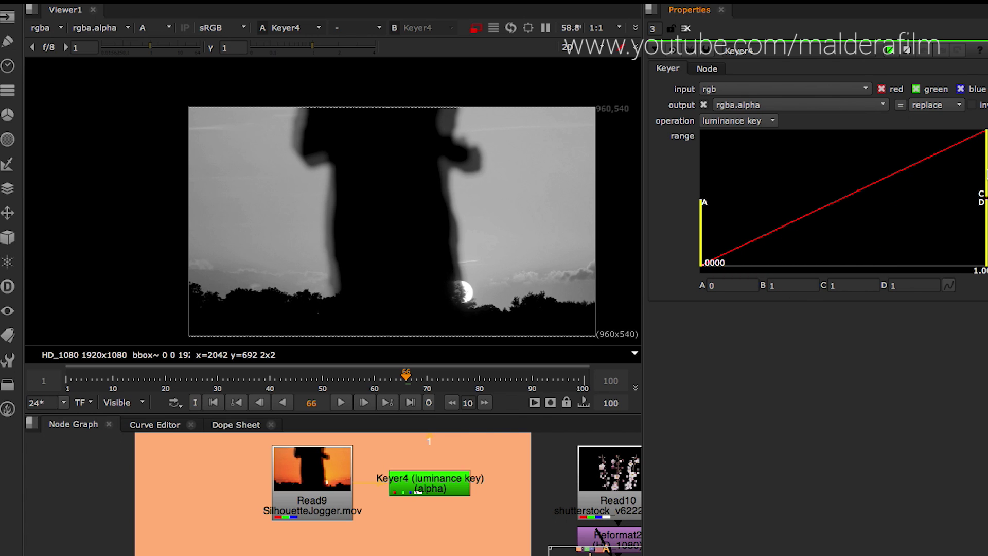
{"action": "left_click_drag", "start_coordinate": [983, 179], "coordinate": [823, 201]}
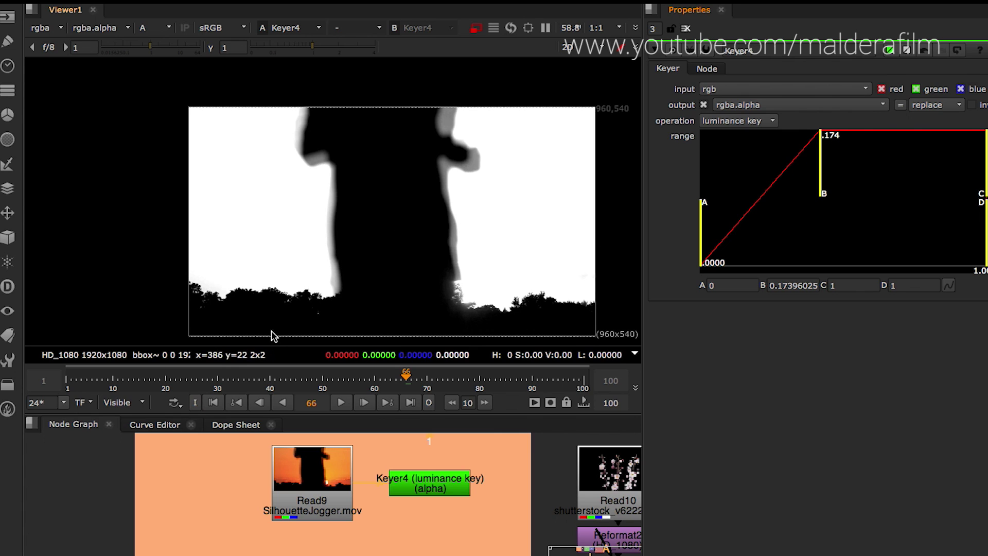
- Zoom and pan the viewer to inspect the white-sky, black-jogger alpha matte
{"action": "scroll", "coordinate": [256, 303], "scroll_direction": "up", "scroll_amount": 2}
{"action": "scroll", "coordinate": [254, 301], "scroll_direction": "up", "scroll_amount": 3}
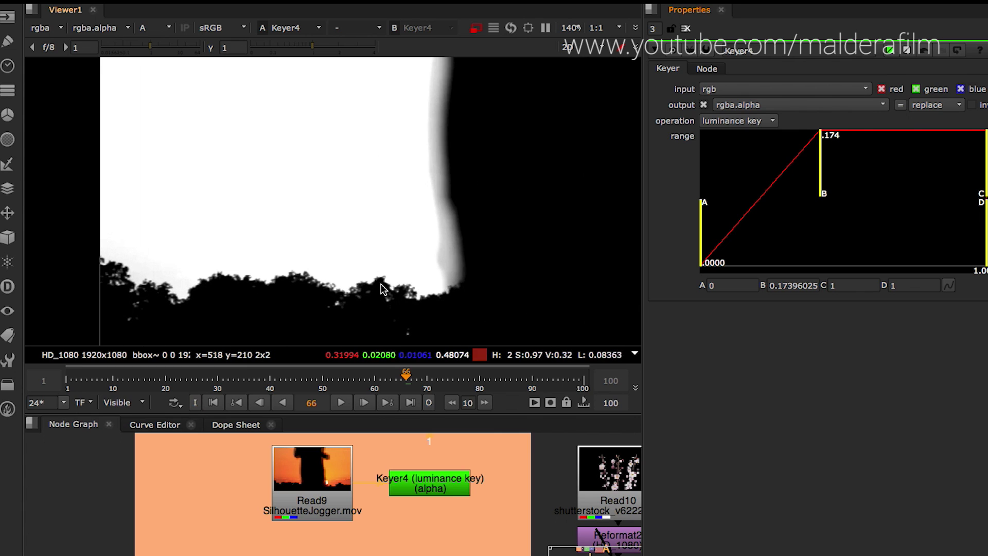
{"action": "scroll", "coordinate": [452, 280], "scroll_direction": "down", "scroll_amount": 4}
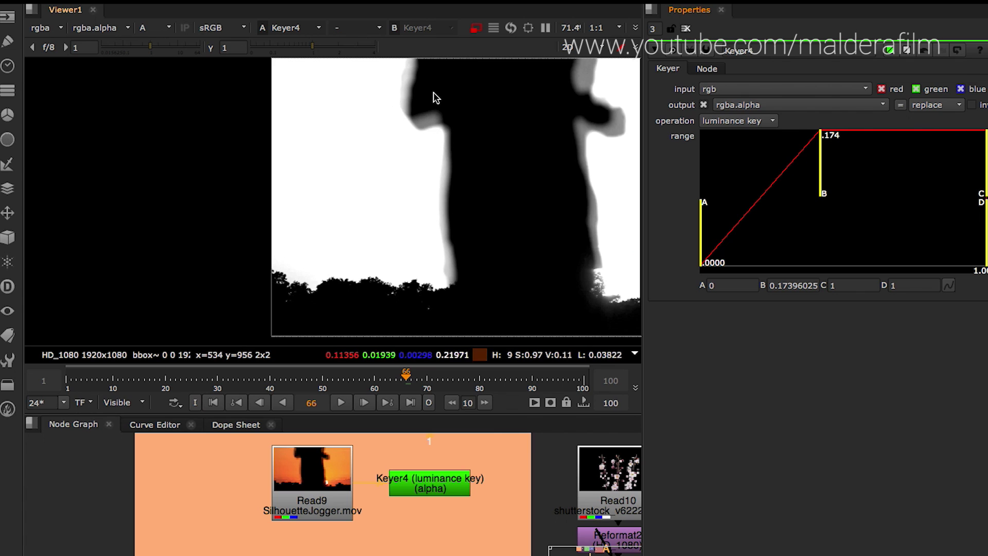
{"action": "scroll", "coordinate": [547, 176], "scroll_direction": "down", "scroll_amount": 3}
{"action": "middle_click_drag", "start_coordinate": [551, 242], "coordinate": [408, 264]}
{"action": "scroll", "coordinate": [437, 257], "scroll_direction": "up", "scroll_amount": 1}
{"action": "scroll", "coordinate": [436, 252], "scroll_direction": "up", "scroll_amount": 1}
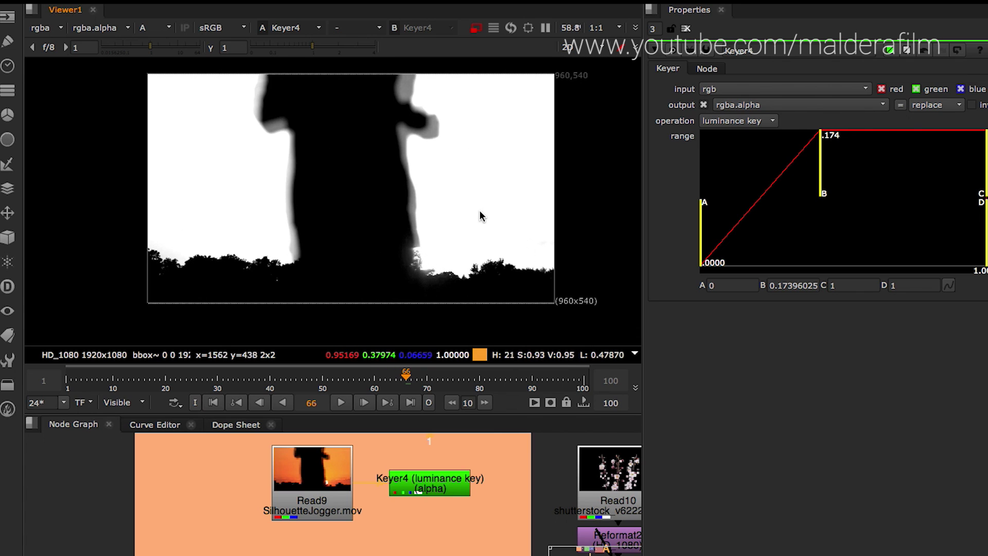
- Play the jogger matte from frame 20
{"action": "left_click", "coordinate": [165, 380]}
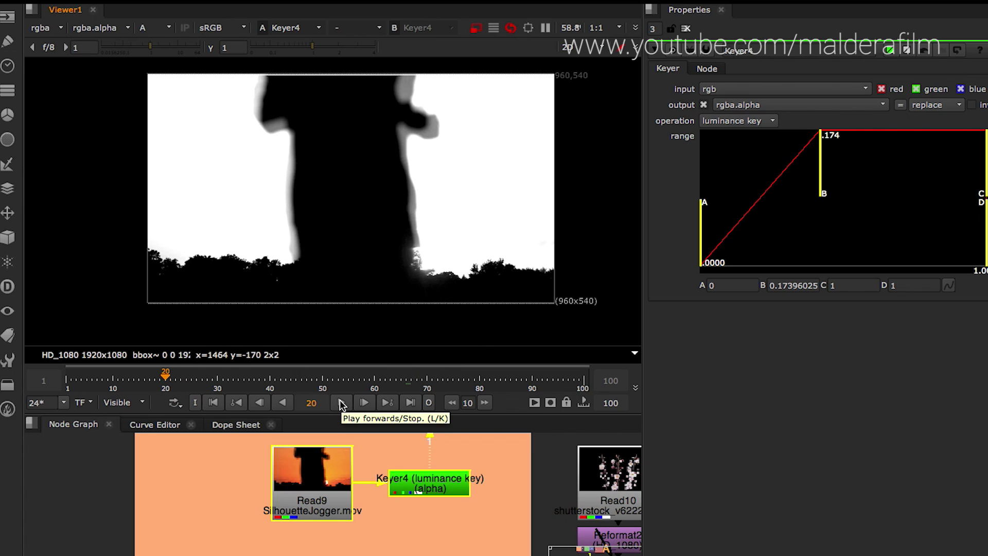
{"action": "left_click", "coordinate": [421, 486]}
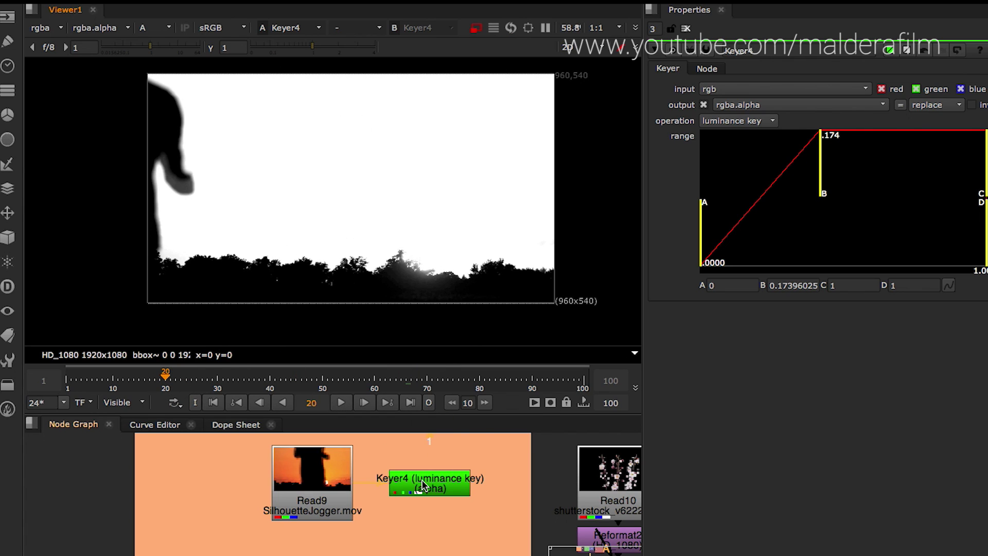
{"action": "left_click", "coordinate": [342, 403]}
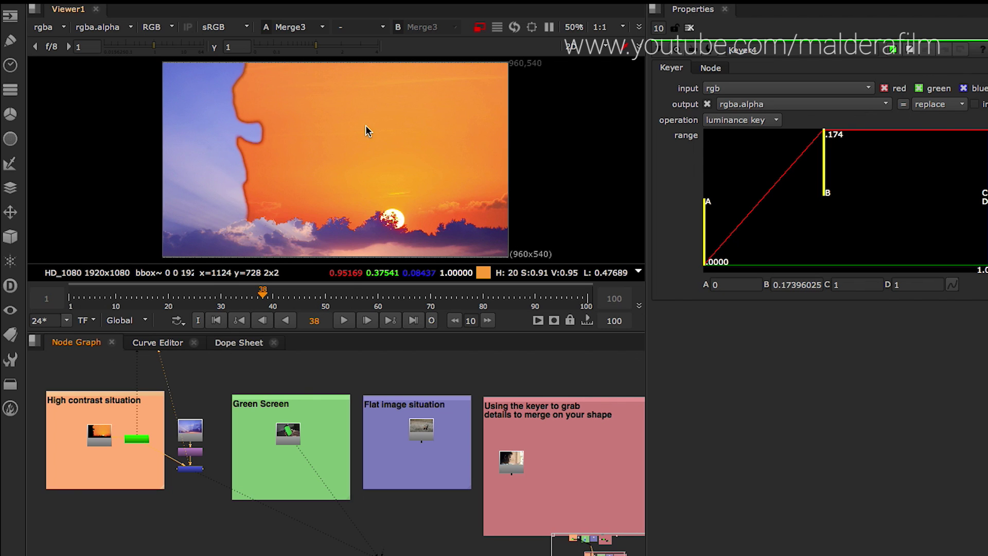
- Play the Merge3 sky composite from frame 28, then stop it
{"action": "left_click", "coordinate": [210, 297]}
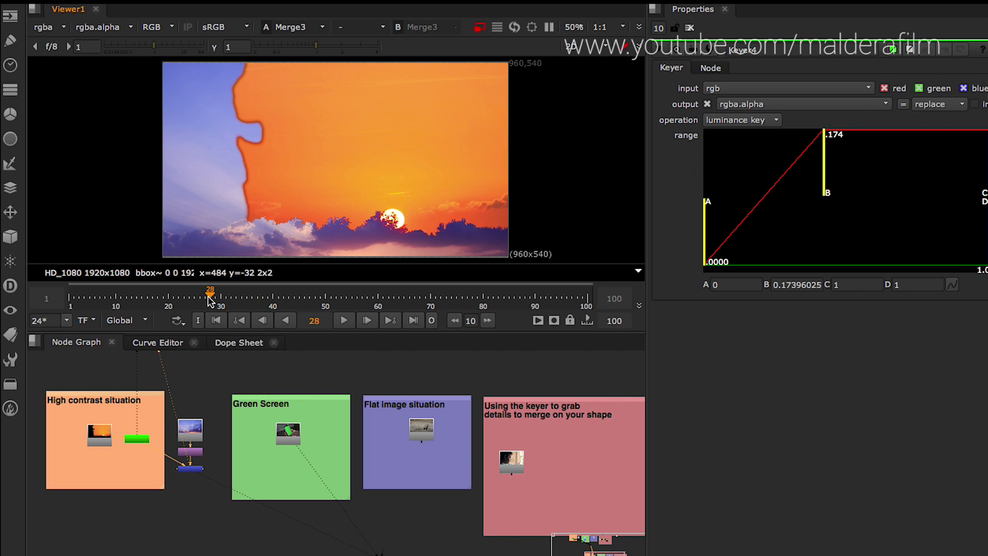
{"action": "left_click", "coordinate": [343, 320]}
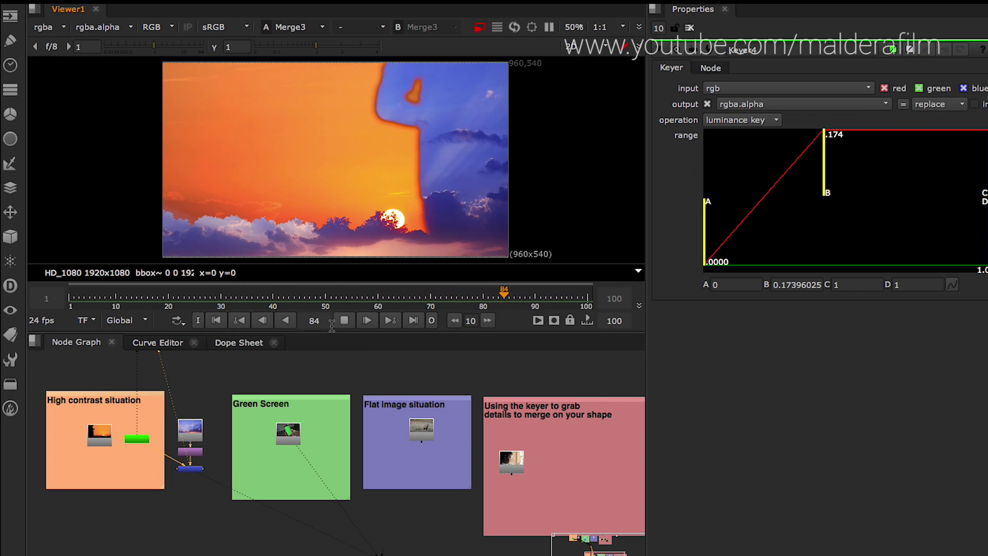
{"action": "left_click", "coordinate": [345, 320]}
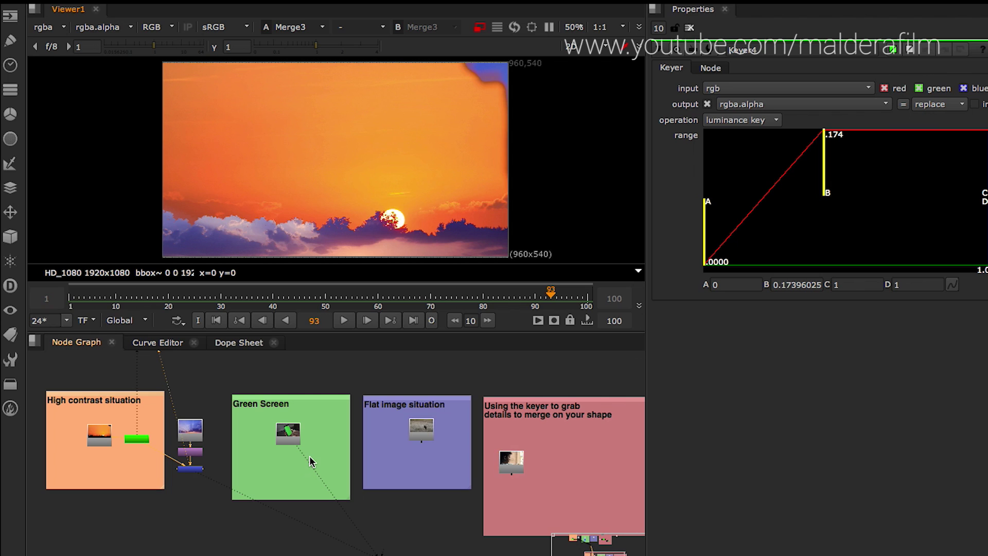
- Select Read7 and enlarge the viewer on Smart_Phone_Poweron_for_Chroma_Key.mp4
{"action": "scroll", "coordinate": [310, 461], "scroll_direction": "up", "scroll_amount": 5}
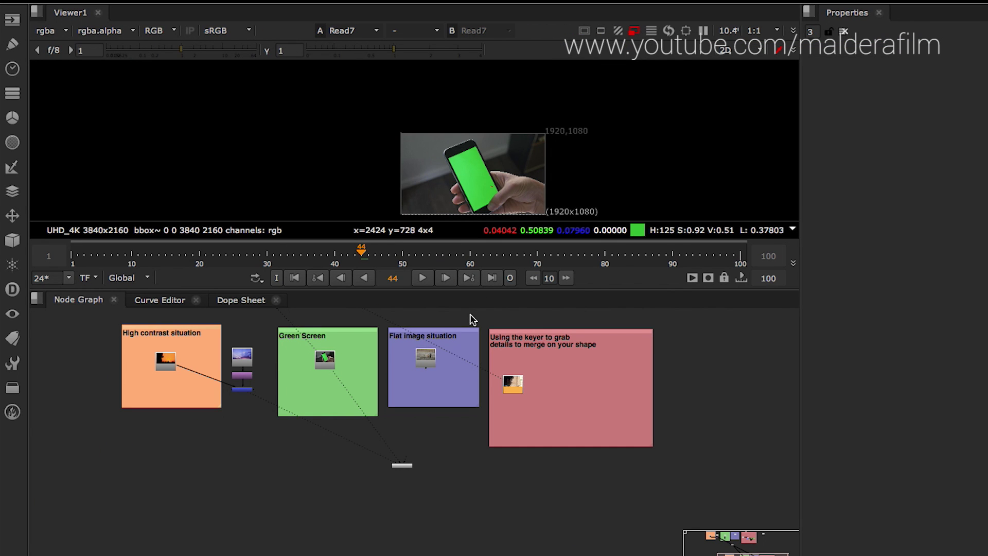
{"action": "scroll", "coordinate": [324, 402], "scroll_direction": "up", "scroll_amount": 5}
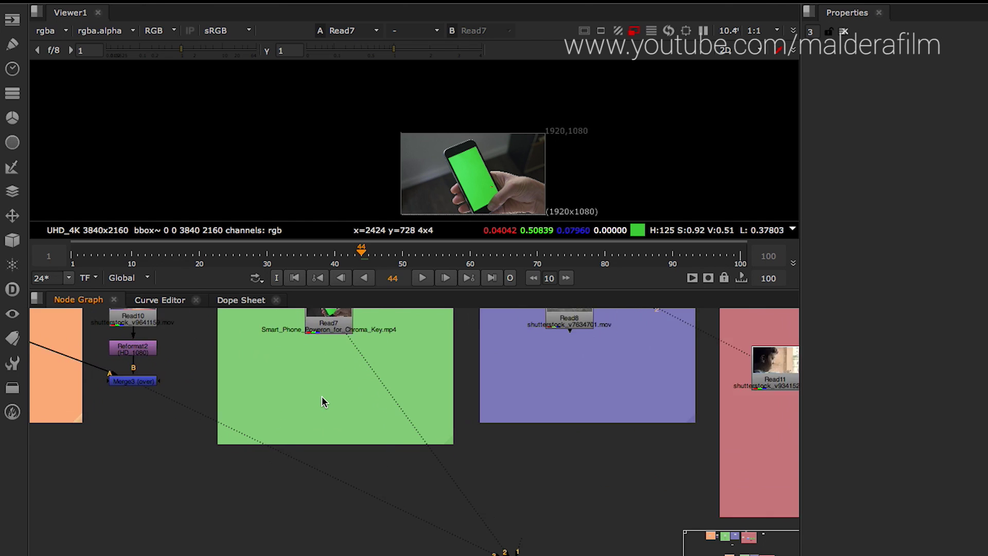
{"action": "scroll", "coordinate": [371, 389], "scroll_direction": "down", "scroll_amount": 1}
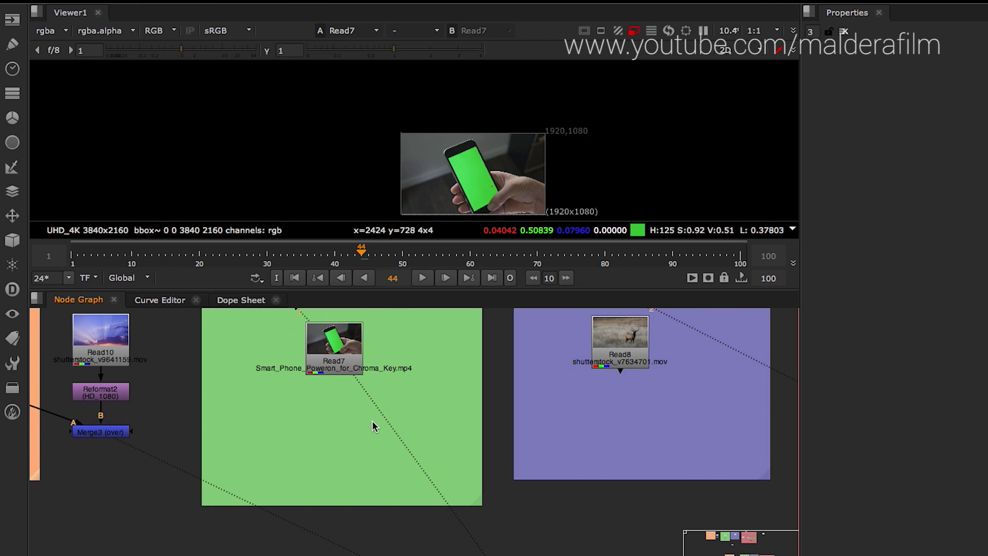
{"action": "scroll", "coordinate": [349, 412], "scroll_direction": "up", "scroll_amount": 4}
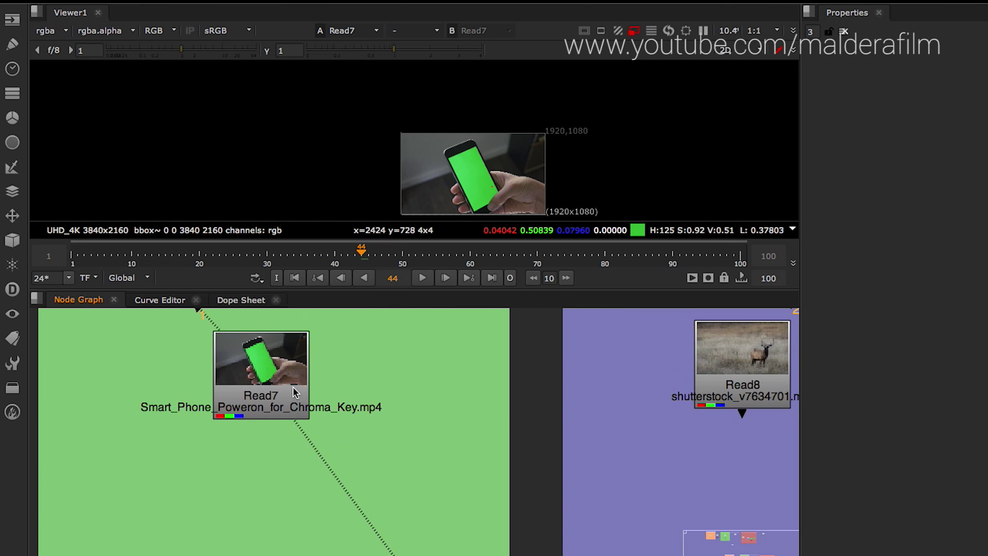
{"action": "left_click", "coordinate": [292, 387]}
{"action": "scroll", "coordinate": [541, 147], "scroll_direction": "up", "scroll_amount": 1}
{"action": "scroll", "coordinate": [592, 167], "scroll_direction": "up", "scroll_amount": 4}
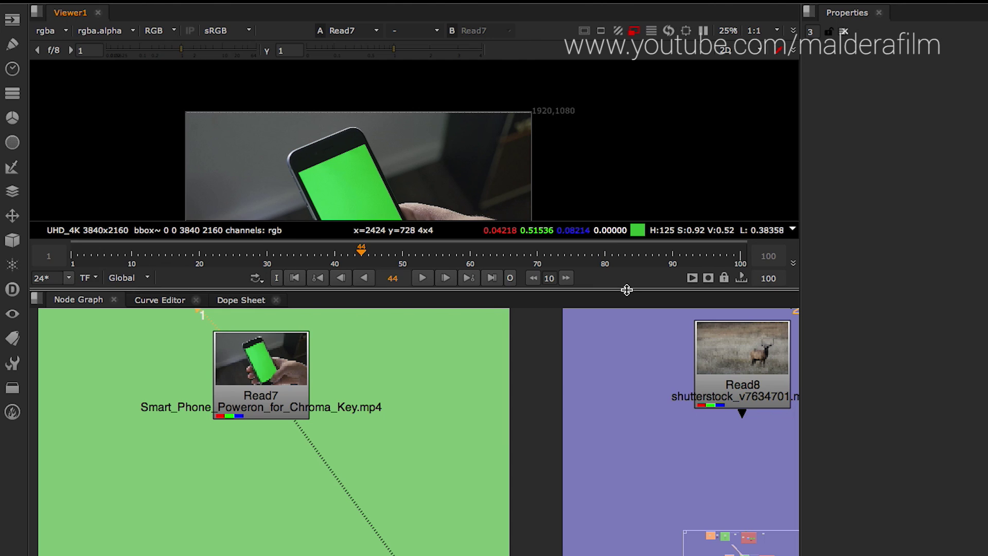
{"action": "left_click_drag", "start_coordinate": [627, 290], "coordinate": [632, 371]}
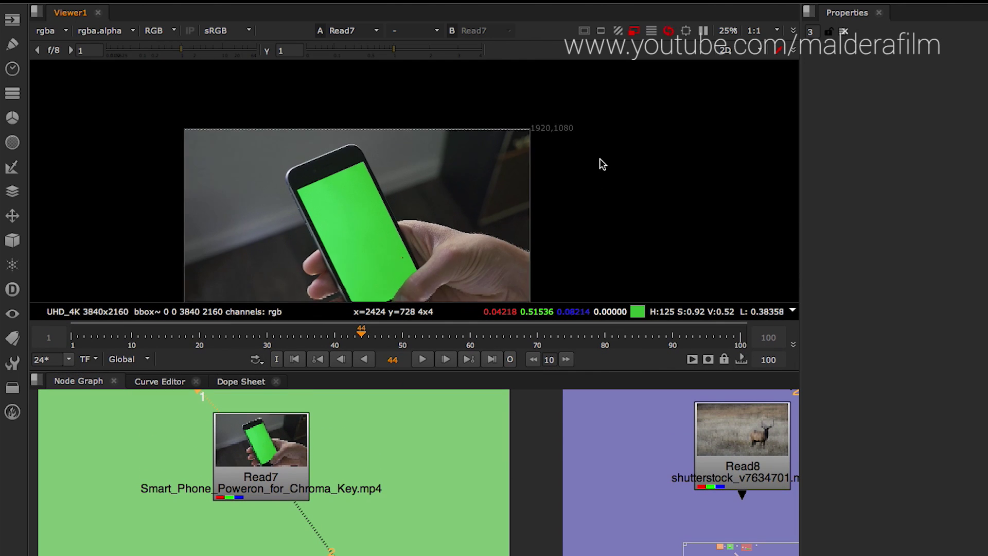
{"action": "key", "text": "Tab"}
- Add a Keyer fed by Read7, view its alpha, and set the operation to greenscreen
{"action": "type", "text": "keyer"}
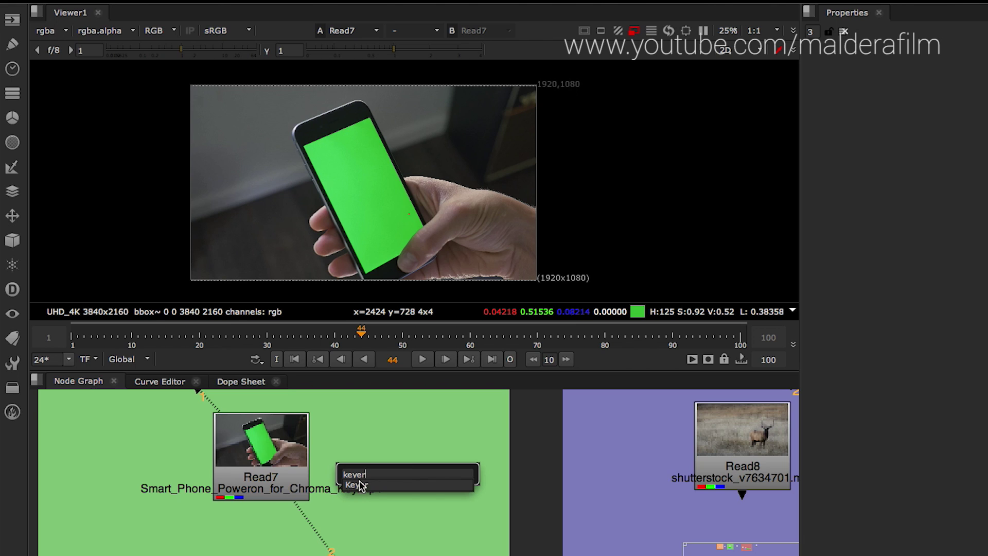
{"action": "left_click", "coordinate": [359, 486]}
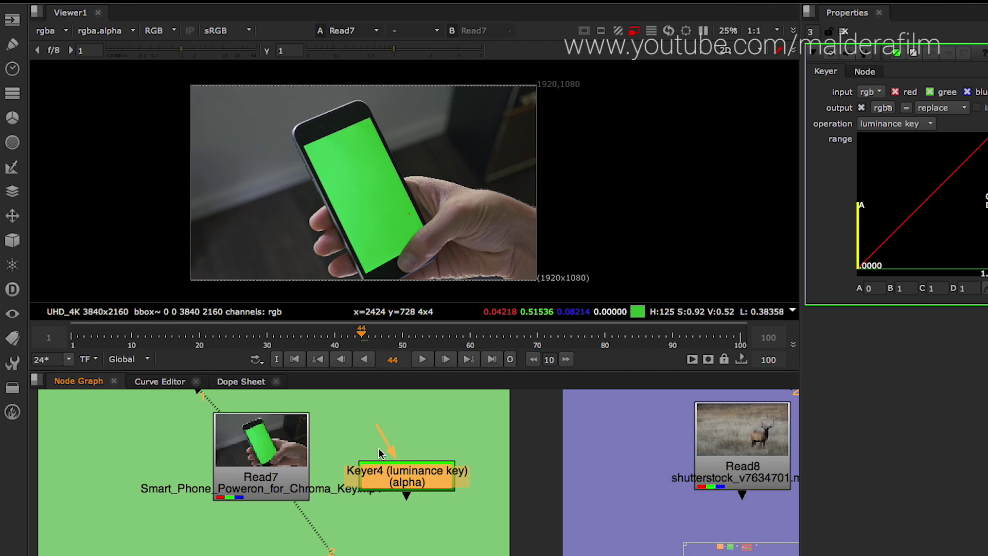
{"action": "left_click_drag", "start_coordinate": [402, 477], "coordinate": [412, 460]}
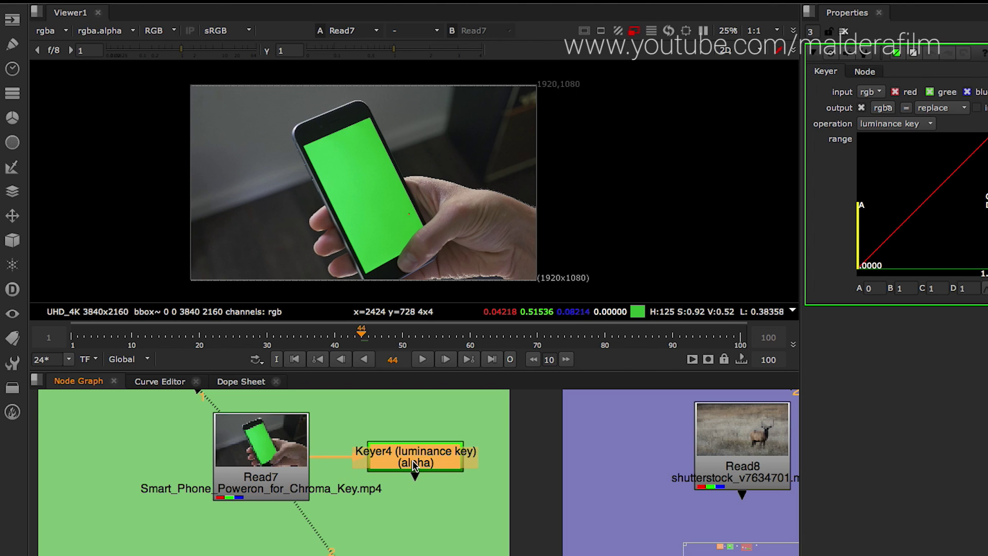
{"action": "key", "text": "1"}
{"action": "key", "text": "a"}
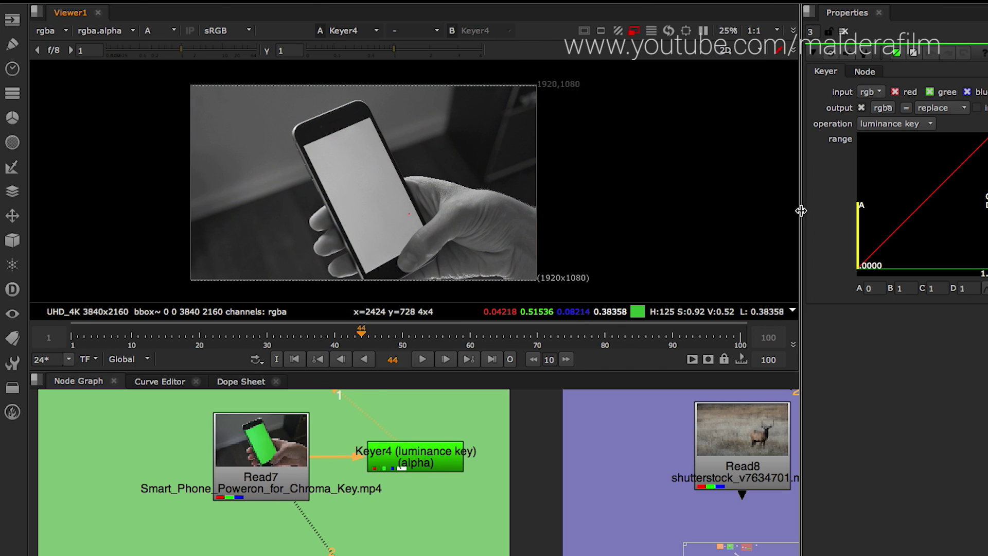
{"action": "left_click_drag", "start_coordinate": [800, 215], "coordinate": [669, 215]}
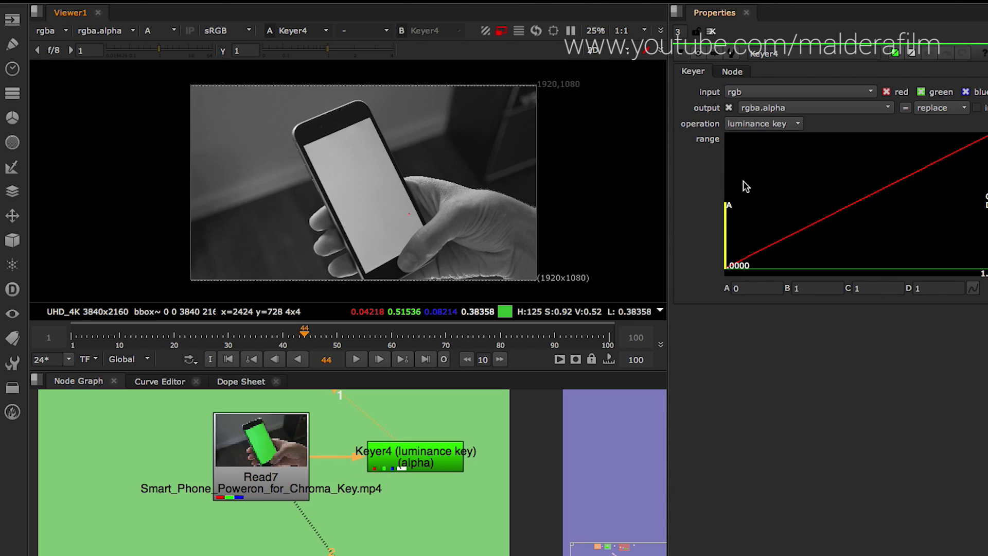
{"action": "left_click", "coordinate": [795, 126]}
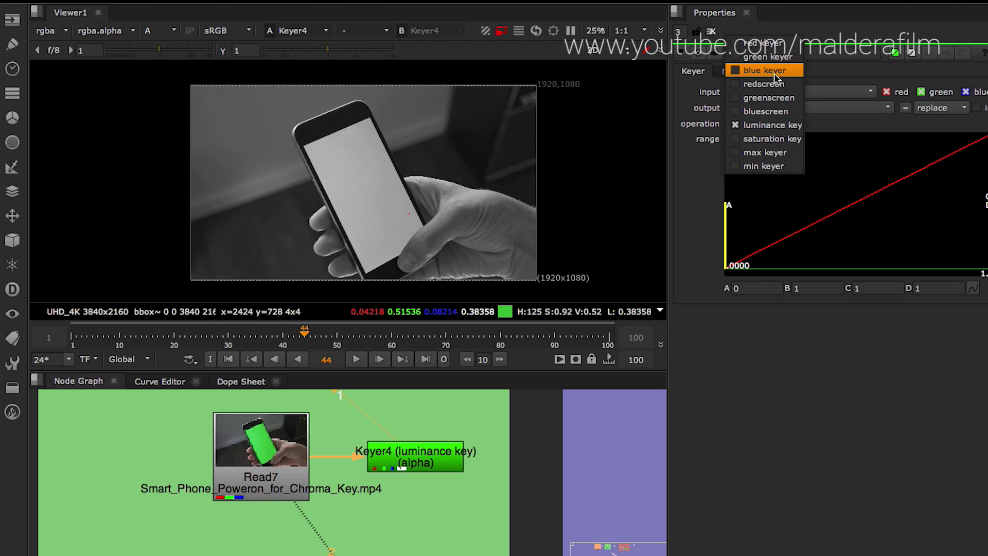
{"action": "left_click", "coordinate": [778, 100]}
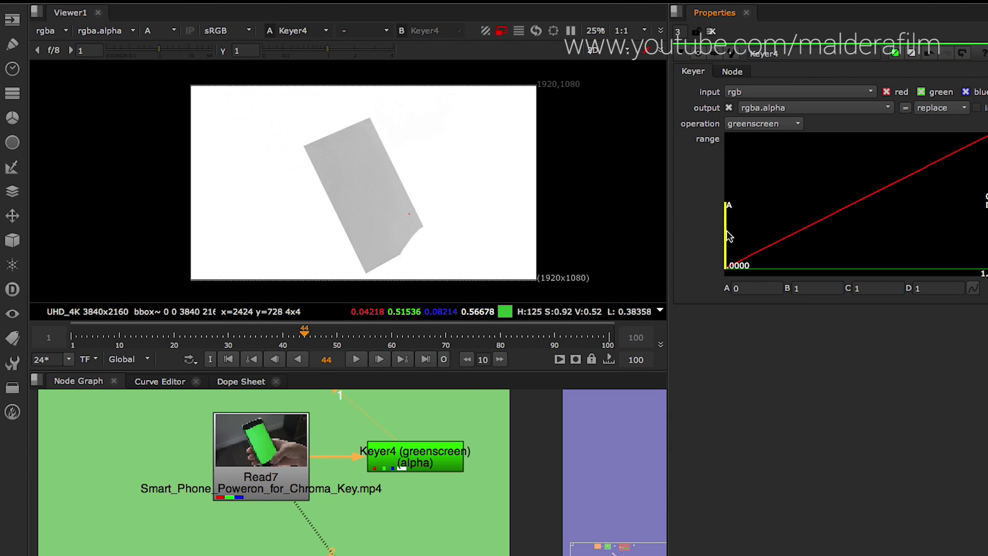
- Adjust the key range, ending with the low end at 0.70 and upper limit at 1
{"action": "left_click_drag", "start_coordinate": [728, 236], "coordinate": [790, 237]}
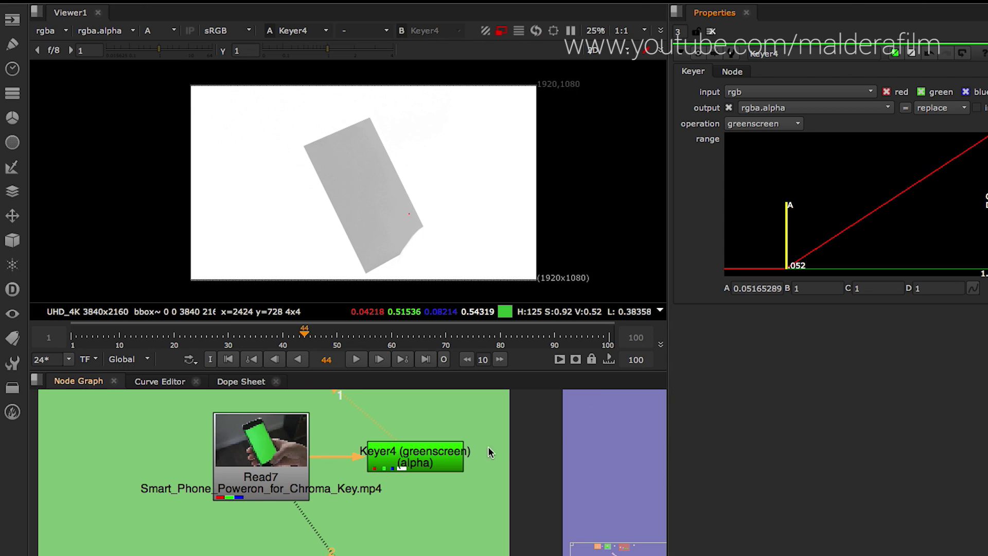
{"action": "left_click", "coordinate": [456, 455]}
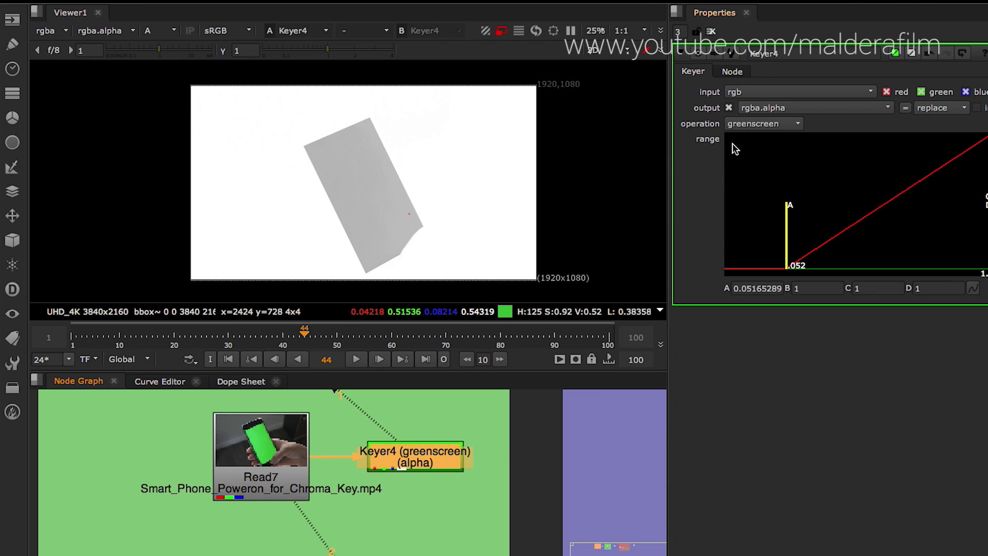
{"action": "left_click", "coordinate": [746, 297]}
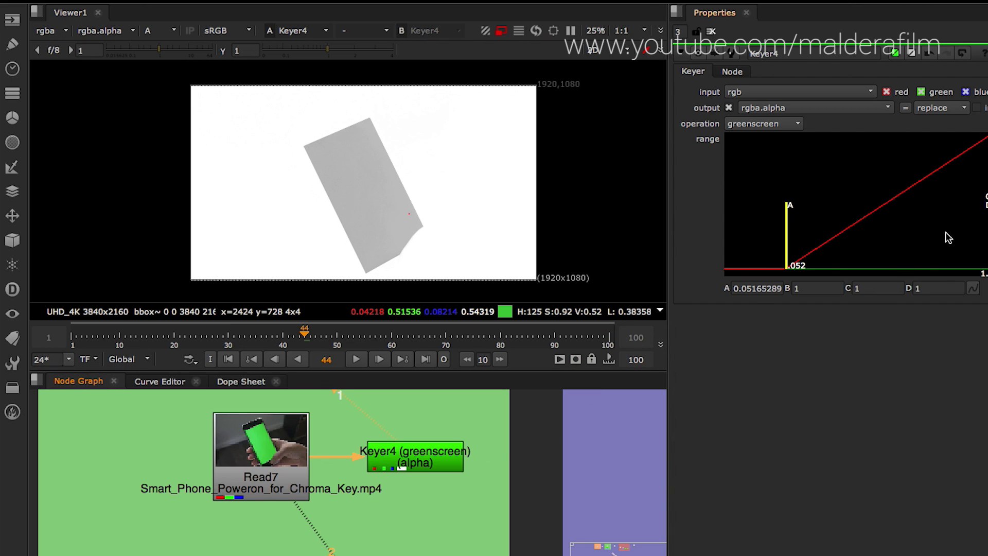
{"action": "left_click_drag", "start_coordinate": [983, 195], "coordinate": [919, 192]}
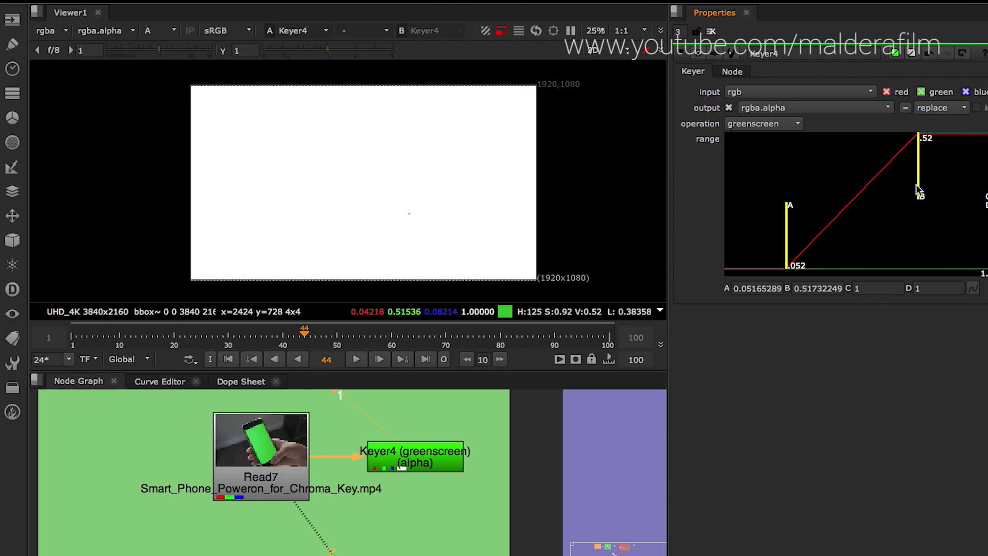
{"action": "left_click_drag", "start_coordinate": [786, 248], "coordinate": [864, 234]}
{"action": "left_click_drag", "start_coordinate": [920, 188], "coordinate": [985, 189]}
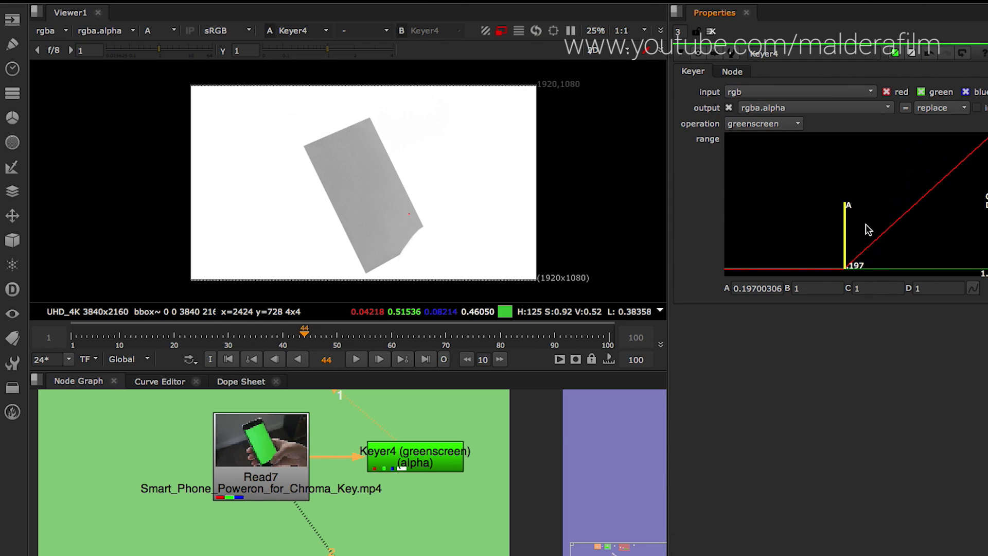
{"action": "left_click_drag", "start_coordinate": [846, 232], "coordinate": [952, 227]}
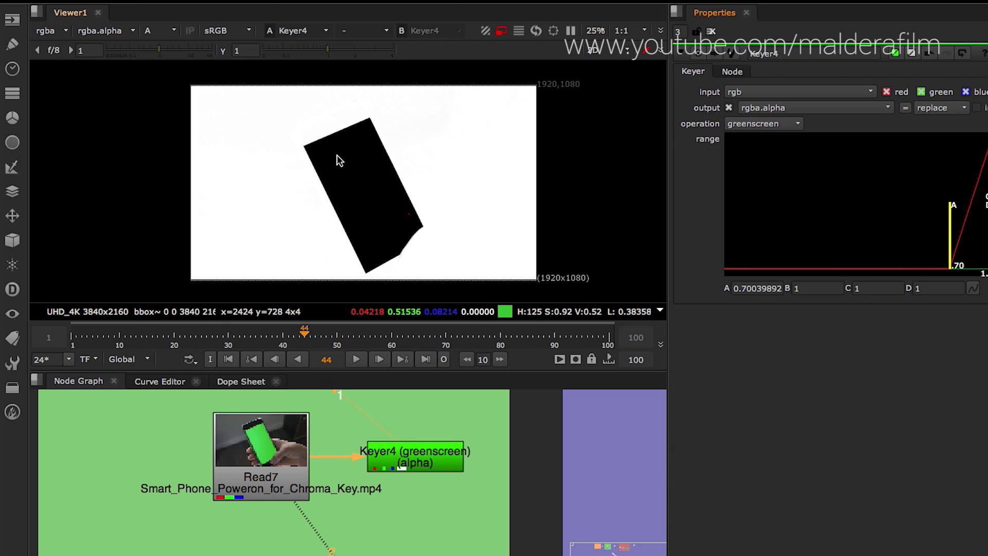
{"action": "left_click", "coordinate": [461, 496]}
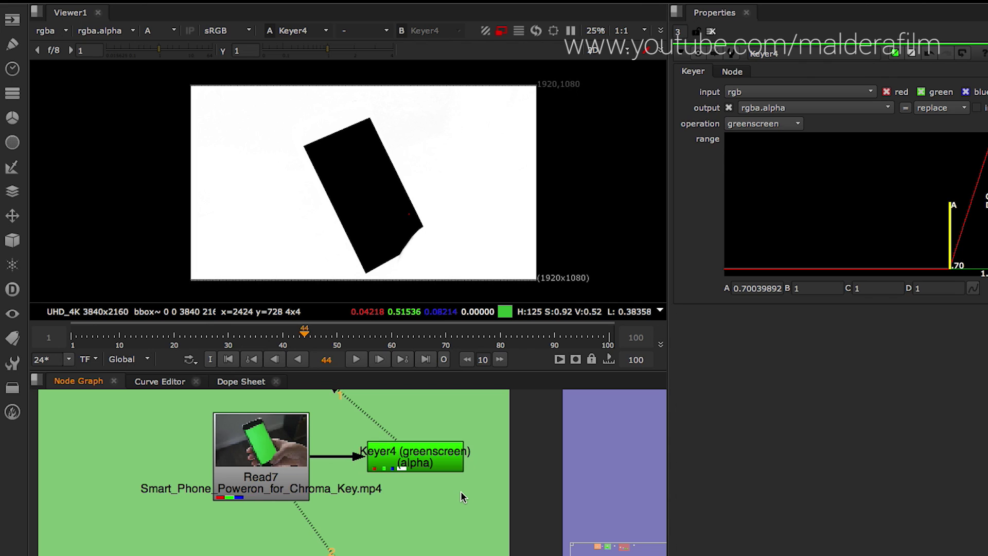
- Add Invert3 under Keyer4, limited to the alpha channel, and view the inverted matte
{"action": "key", "text": "Tab"}
{"action": "type", "text": "inver"}
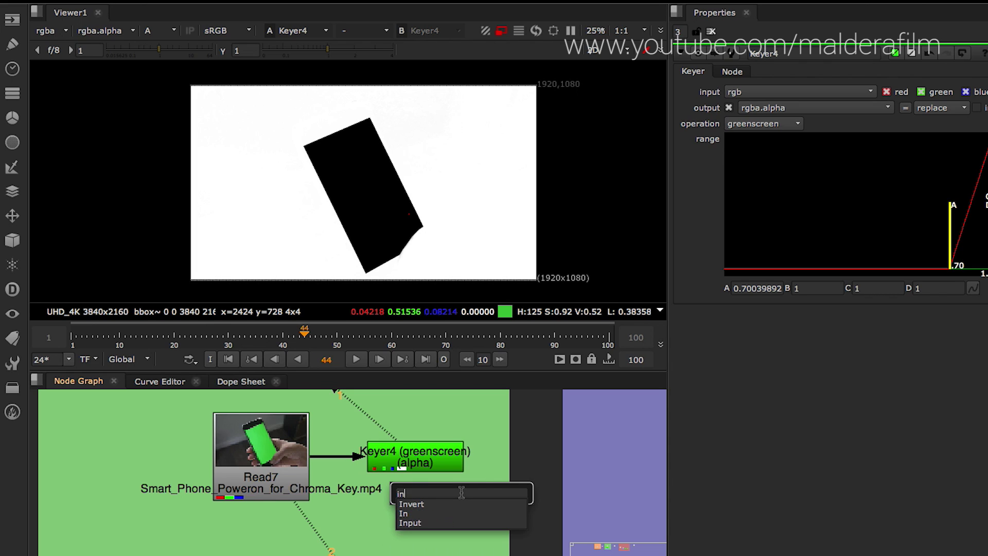
{"action": "left_click", "coordinate": [431, 503]}
{"action": "left_click", "coordinate": [412, 489]}
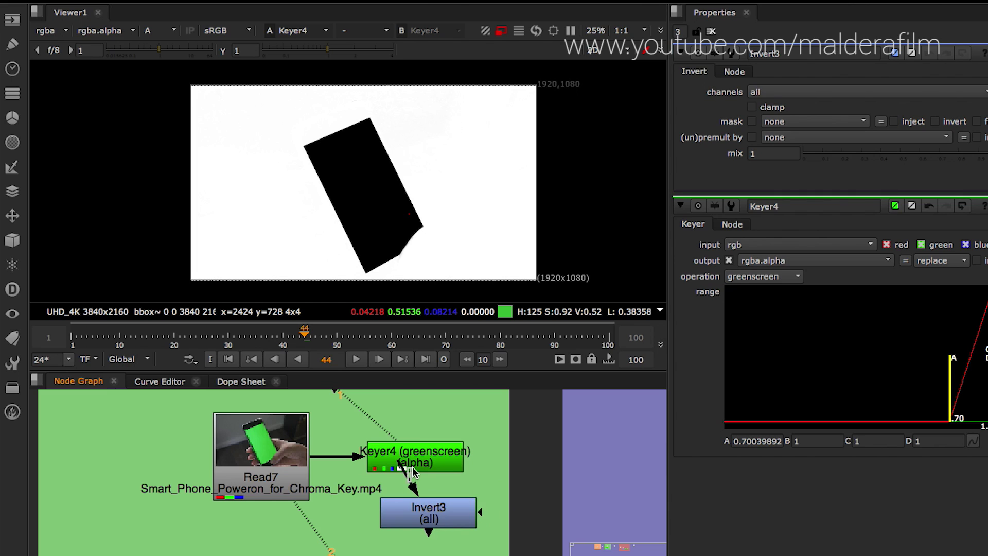
{"action": "left_click_drag", "start_coordinate": [434, 508], "coordinate": [421, 510]}
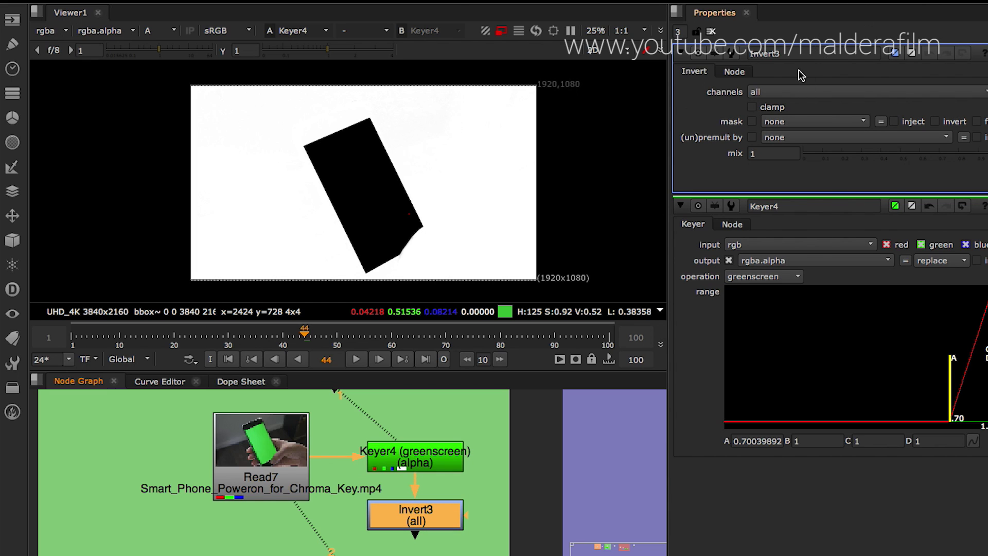
{"action": "left_click", "coordinate": [800, 93]}
{"action": "left_click", "coordinate": [777, 161]}
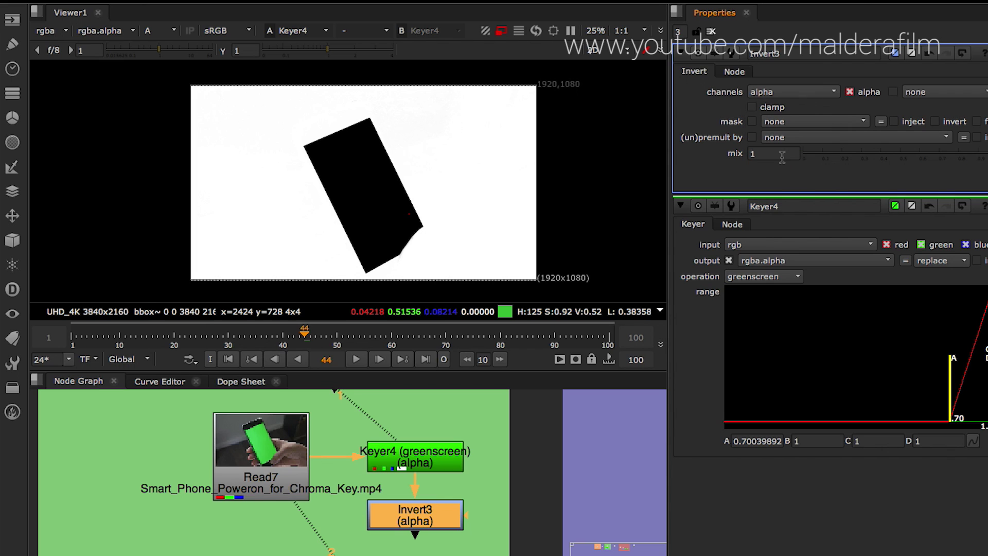
{"action": "key", "text": "1"}
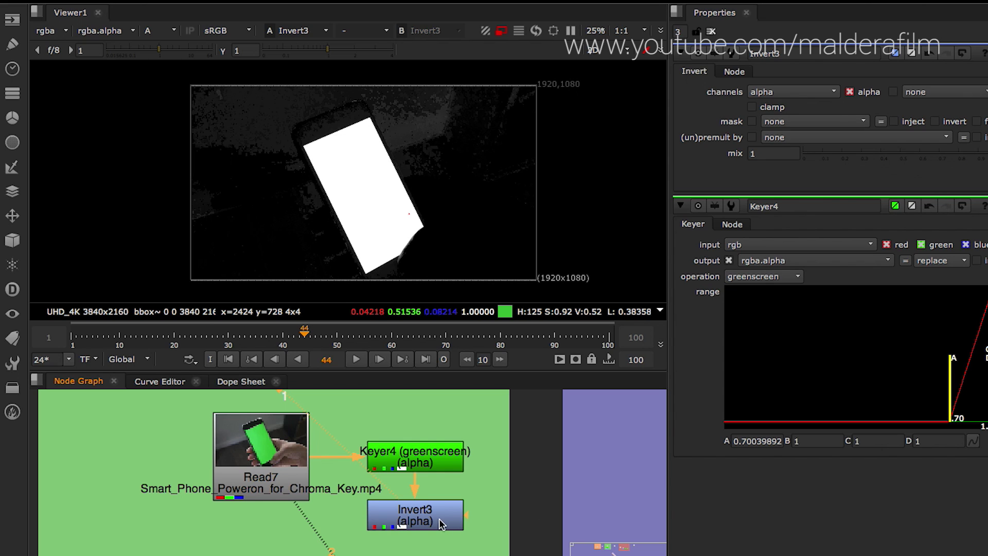
{"action": "left_click_drag", "start_coordinate": [441, 524], "coordinate": [442, 513]}
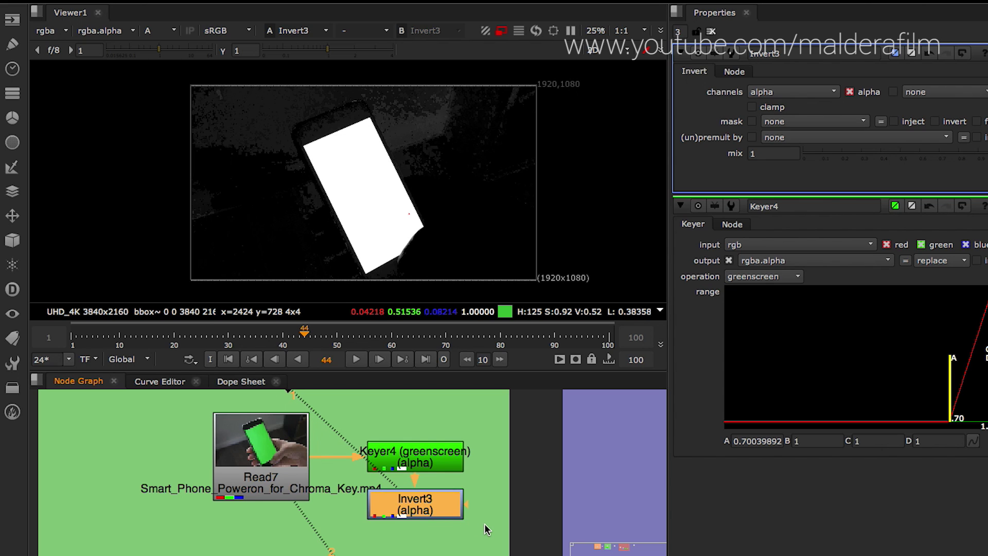
- Add Grade1 on the alpha channel with blackpoint 0.12, then play from frame 59
{"action": "key", "text": "g"}
{"action": "left_click_drag", "start_coordinate": [442, 507], "coordinate": [440, 498]}
{"action": "left_click", "coordinate": [444, 540]}
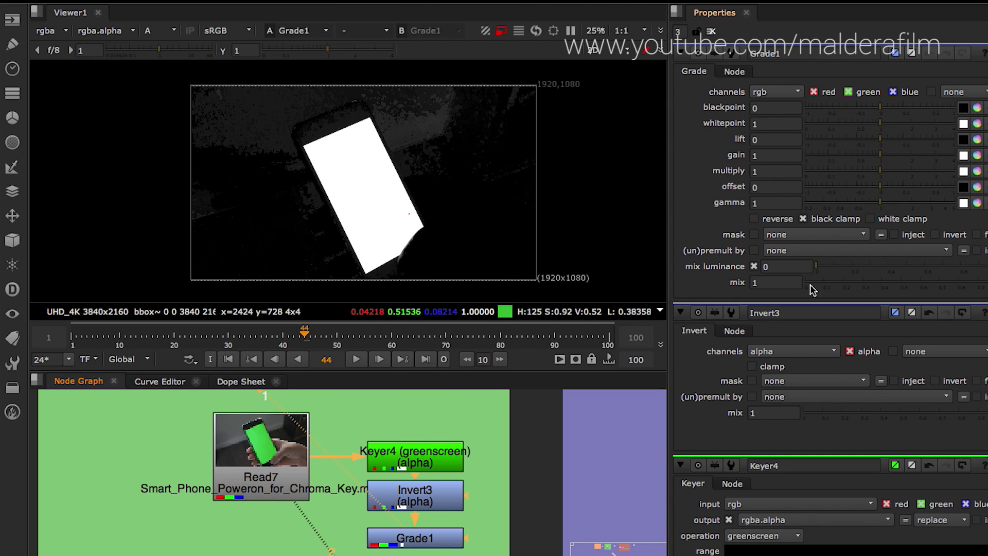
{"action": "left_click", "coordinate": [882, 109]}
{"action": "left_click_drag", "start_coordinate": [883, 109], "coordinate": [906, 109]}
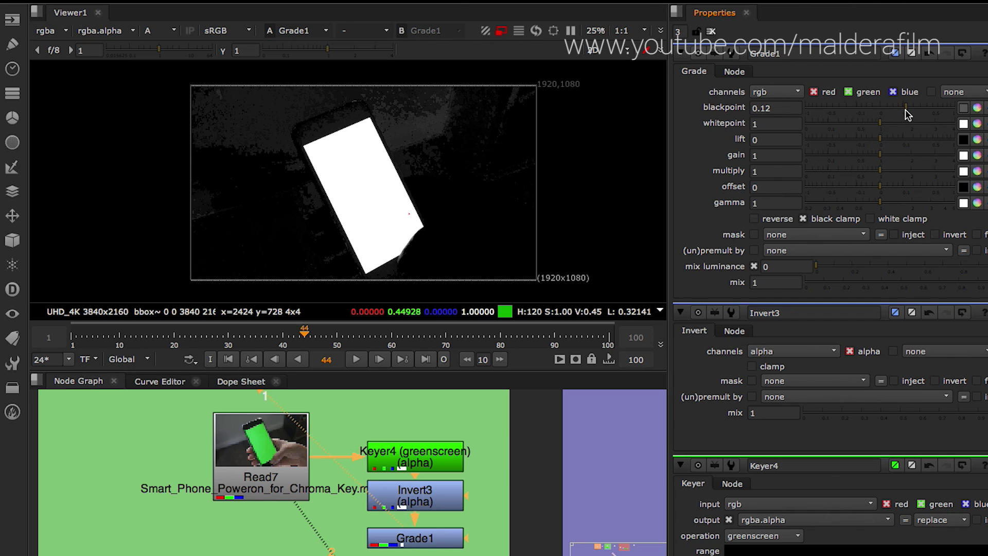
{"action": "left_click", "coordinate": [783, 94]}
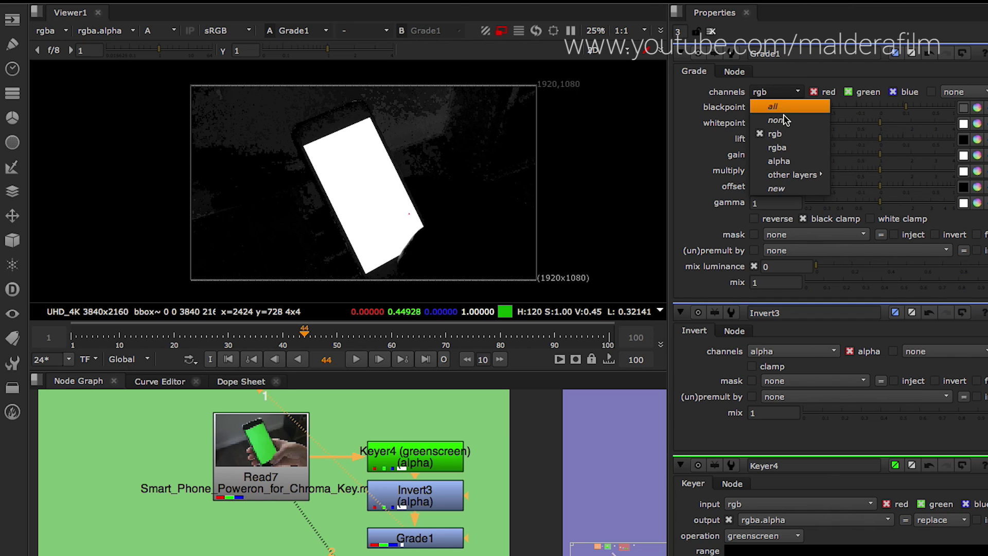
{"action": "left_click", "coordinate": [783, 161]}
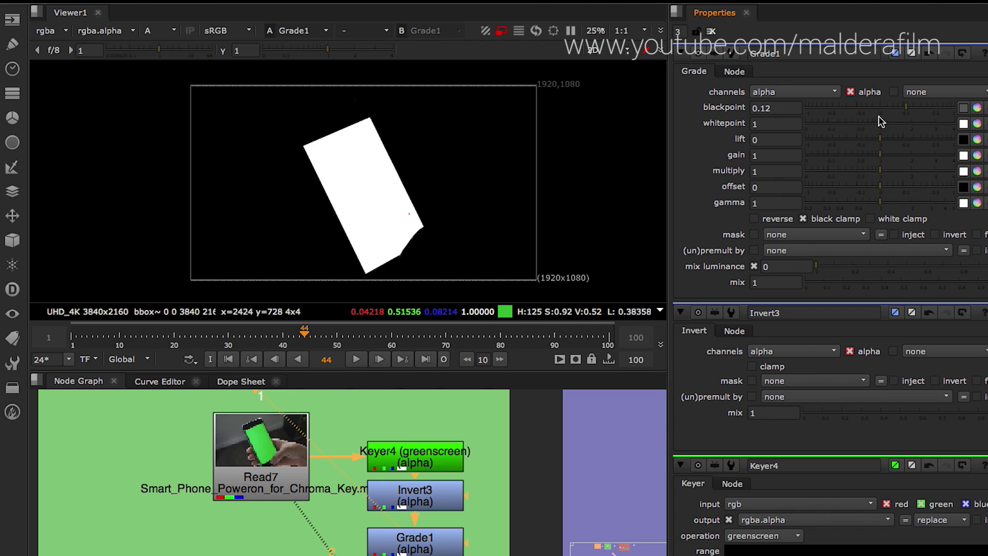
{"action": "left_click", "coordinate": [387, 337]}
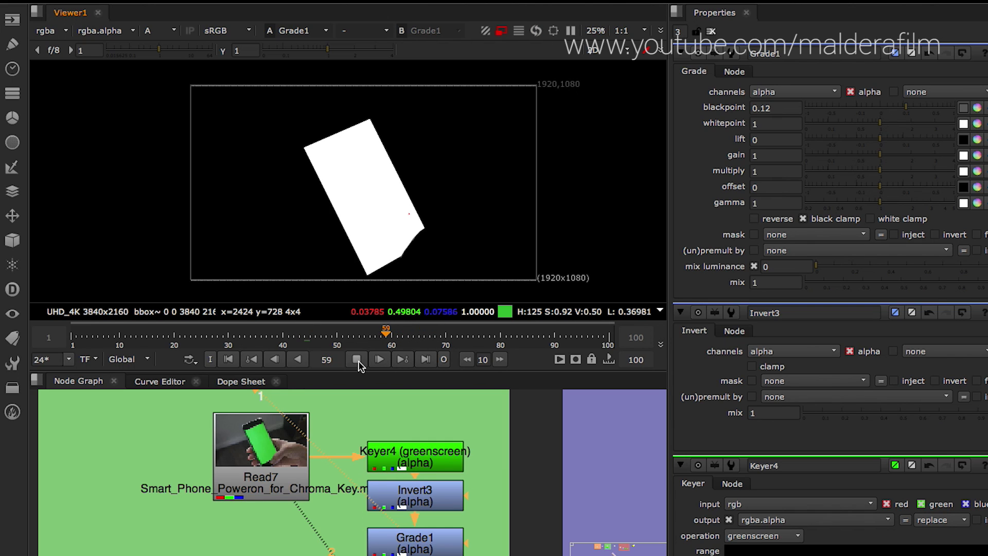
{"action": "left_click", "coordinate": [358, 361]}
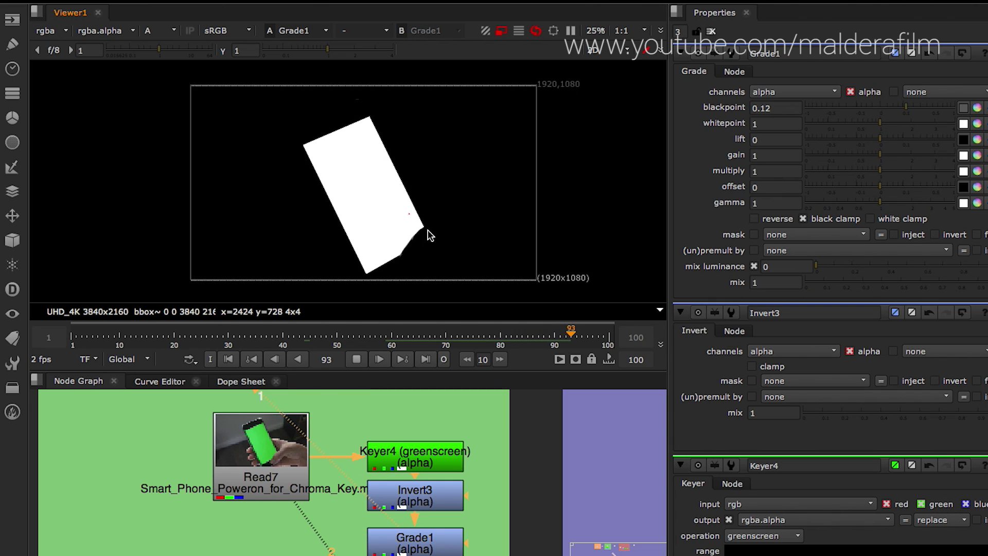
- Jump back around frames 60–62 during playback, then stop at frame 96
{"action": "left_click", "coordinate": [389, 341]}
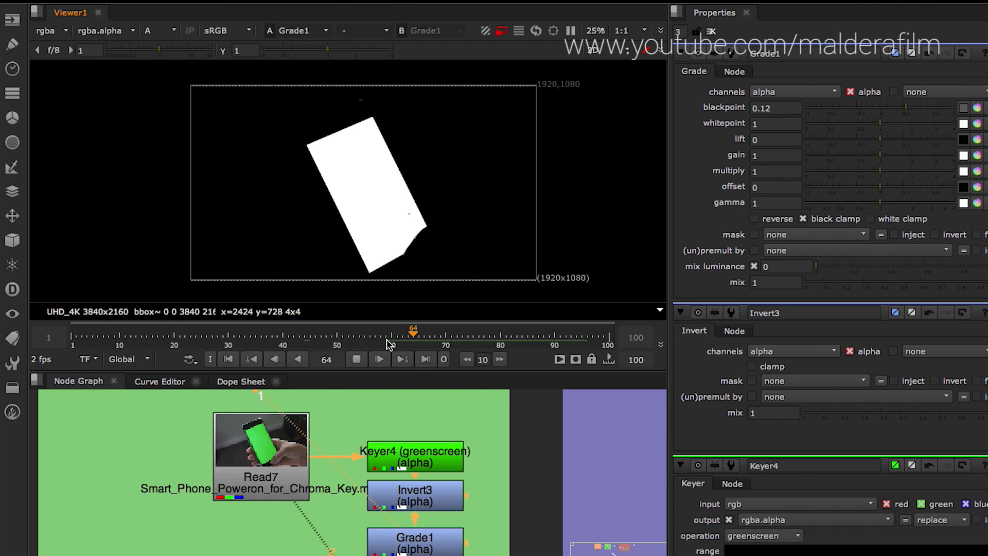
{"action": "left_click", "coordinate": [389, 343]}
{"action": "left_click", "coordinate": [390, 340]}
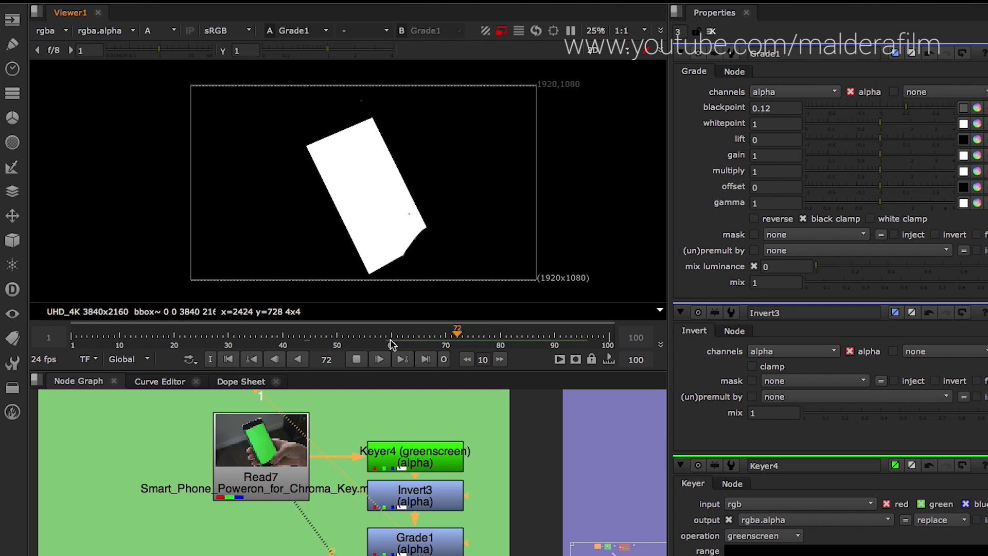
{"action": "left_click", "coordinate": [391, 341]}
{"action": "left_click", "coordinate": [391, 342]}
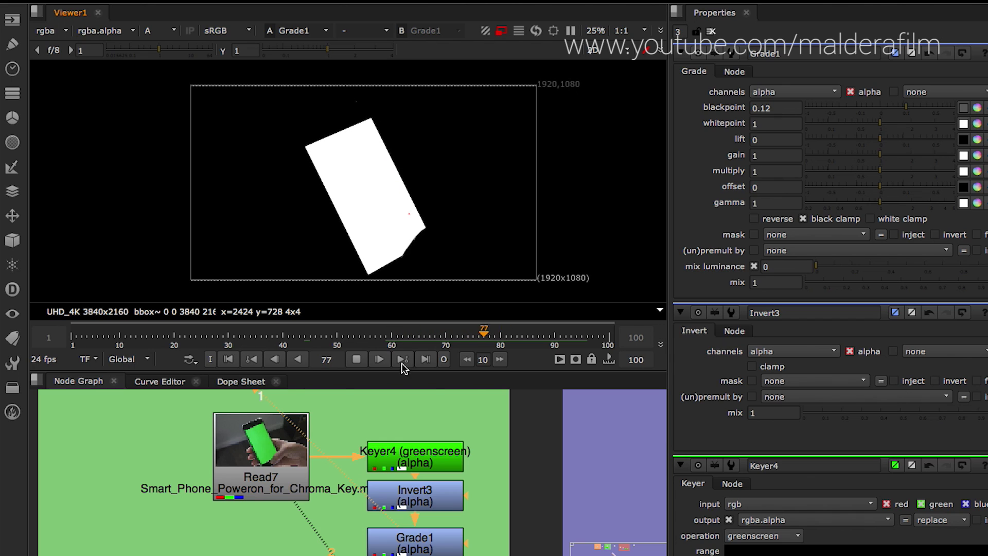
{"action": "left_click", "coordinate": [356, 359]}
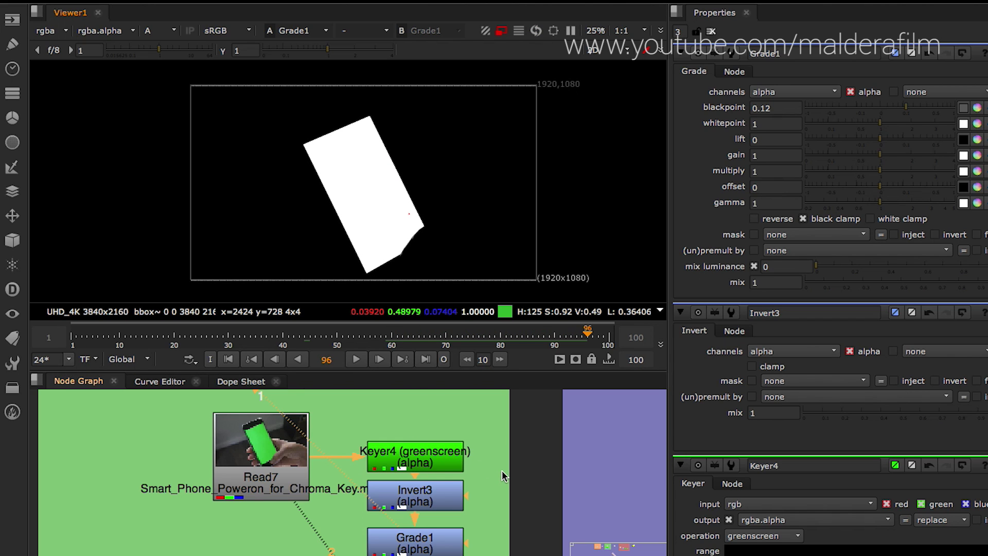
{"action": "middle_click_drag", "start_coordinate": [510, 482], "coordinate": [158, 483]}
- Pan the Node Graph to the Flat image backdrop and nudge the Read8 elk clip node left
{"action": "middle_click_drag", "start_coordinate": [430, 456], "coordinate": [365, 458]}
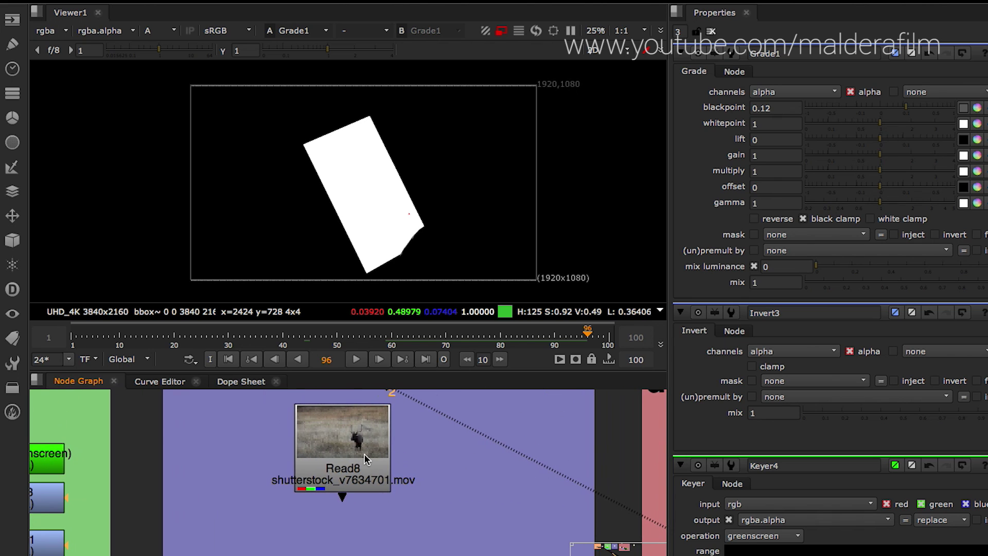
{"action": "scroll", "coordinate": [366, 458], "scroll_direction": "down", "scroll_amount": 5}
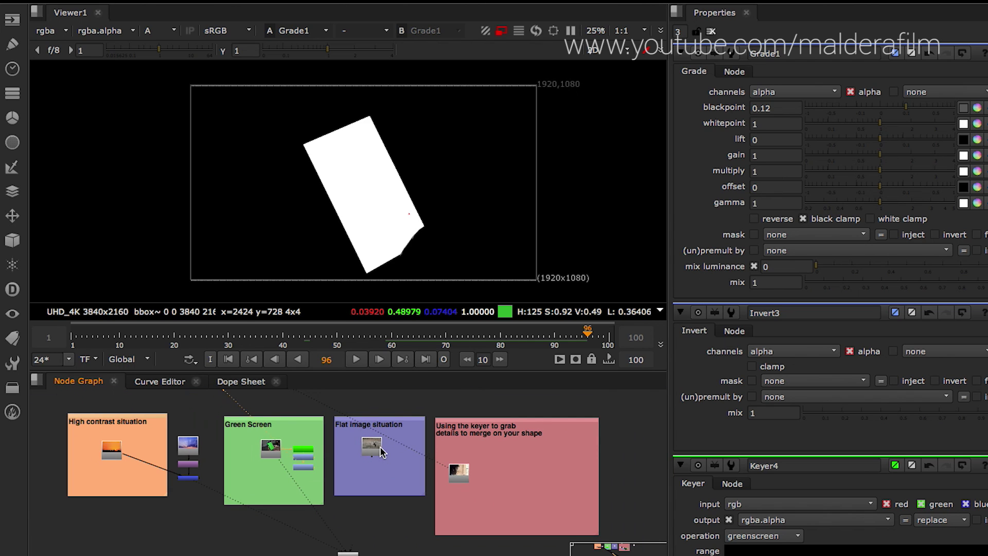
{"action": "scroll", "coordinate": [381, 452], "scroll_direction": "up", "scroll_amount": 2}
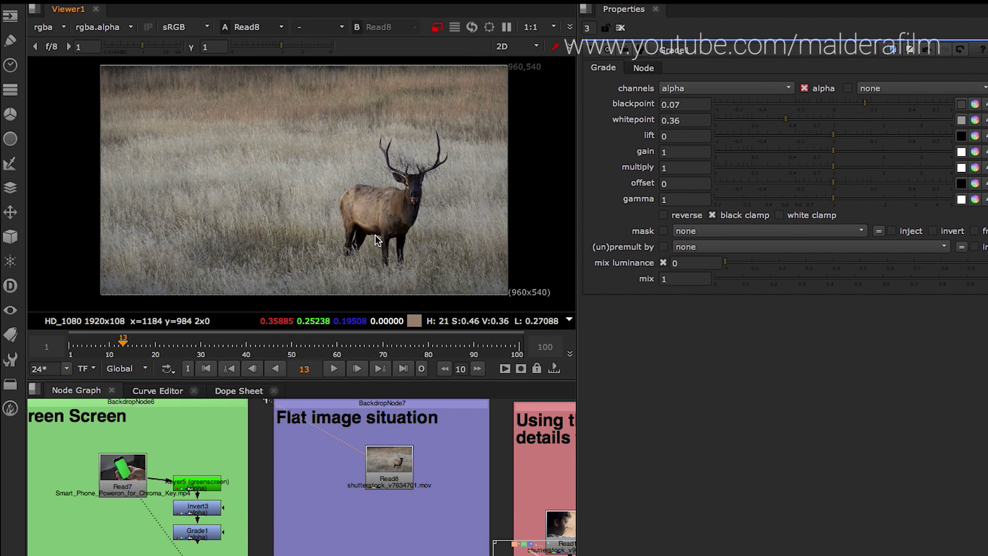
{"action": "left_click_drag", "start_coordinate": [390, 470], "coordinate": [364, 472]}
- Add a Keyer node fed by the Read8 elk footage and view its output
{"action": "left_click", "coordinate": [404, 469]}
{"action": "key", "text": "Tab"}
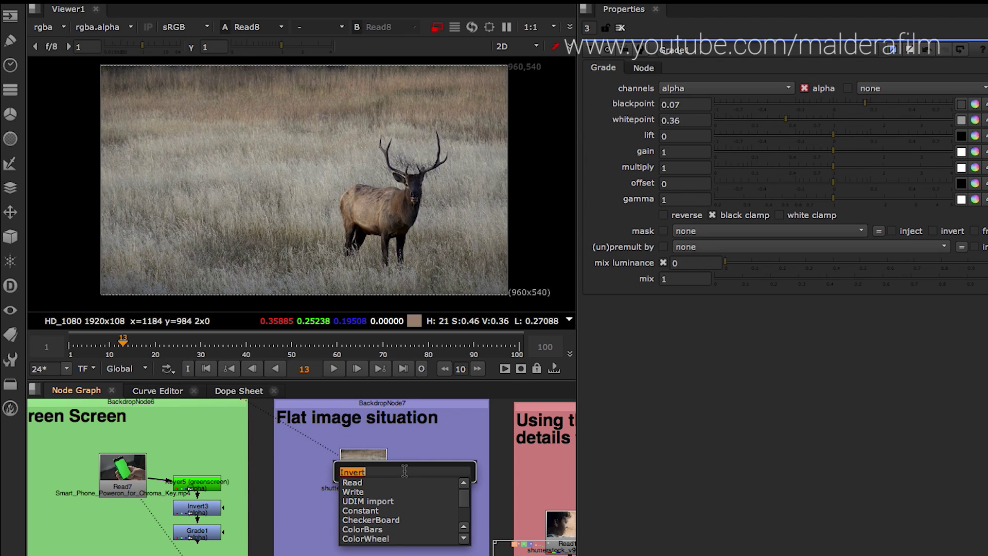
{"action": "type", "text": "keyer"}
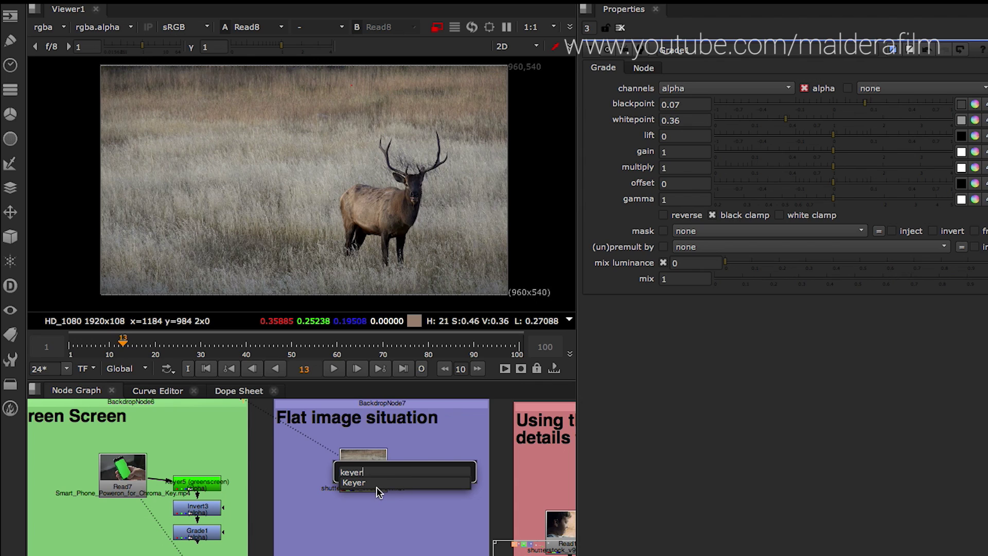
{"action": "key", "text": "Return"}
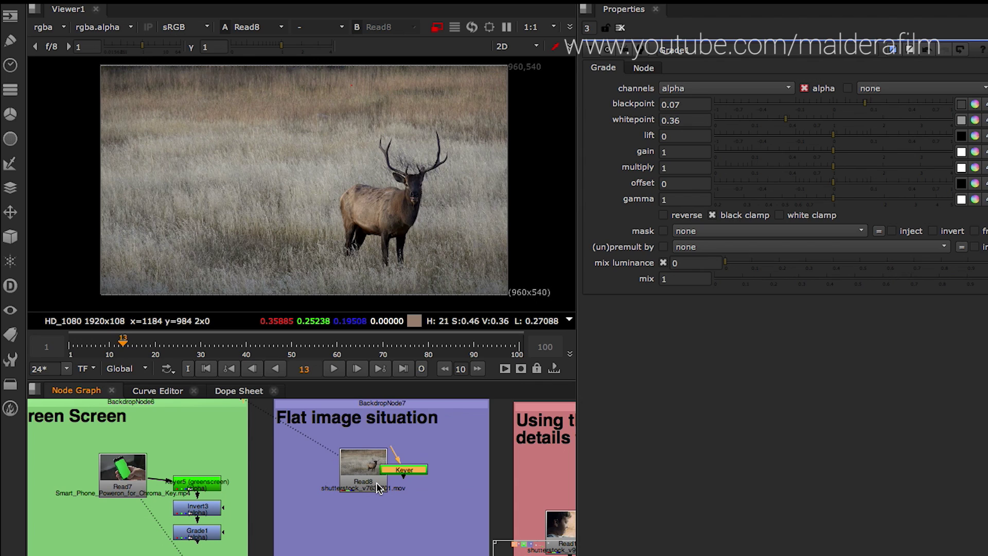
{"action": "left_click_drag", "start_coordinate": [422, 461], "coordinate": [374, 471]}
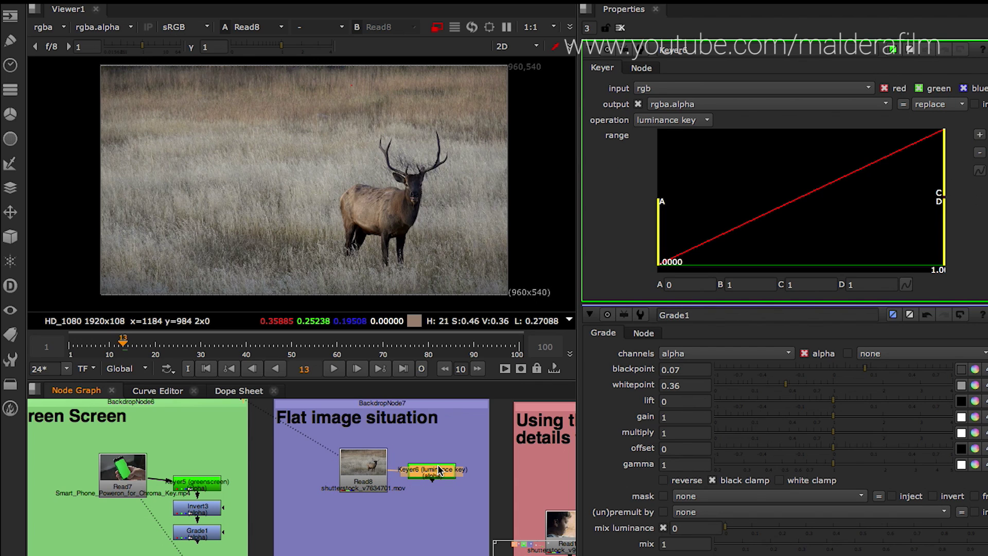
{"action": "key", "text": "1"}
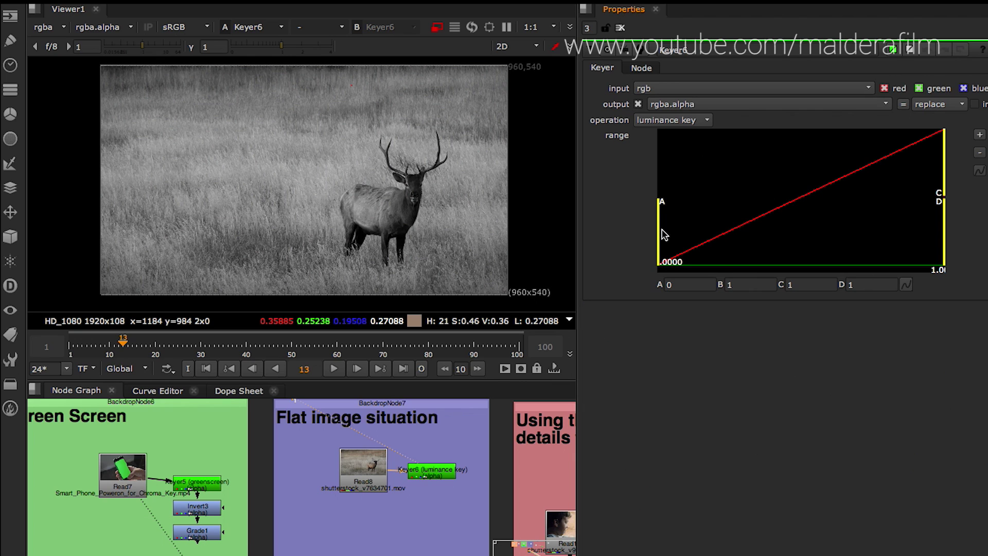
- Set the luminance key range to A 0.103 and B 0.61
{"action": "left_click_drag", "start_coordinate": [663, 234], "coordinate": [755, 231]}
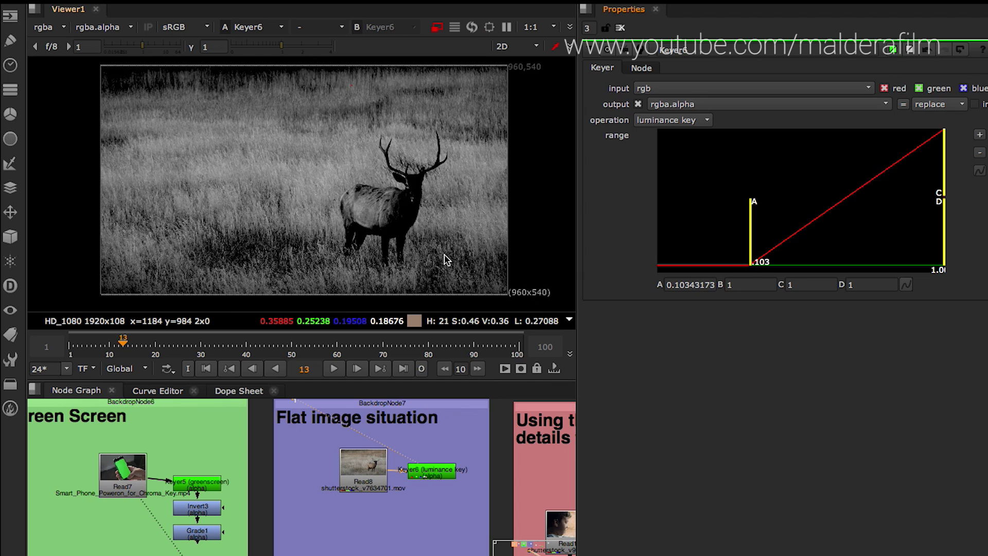
{"action": "scroll", "coordinate": [419, 236], "scroll_direction": "up", "scroll_amount": 3}
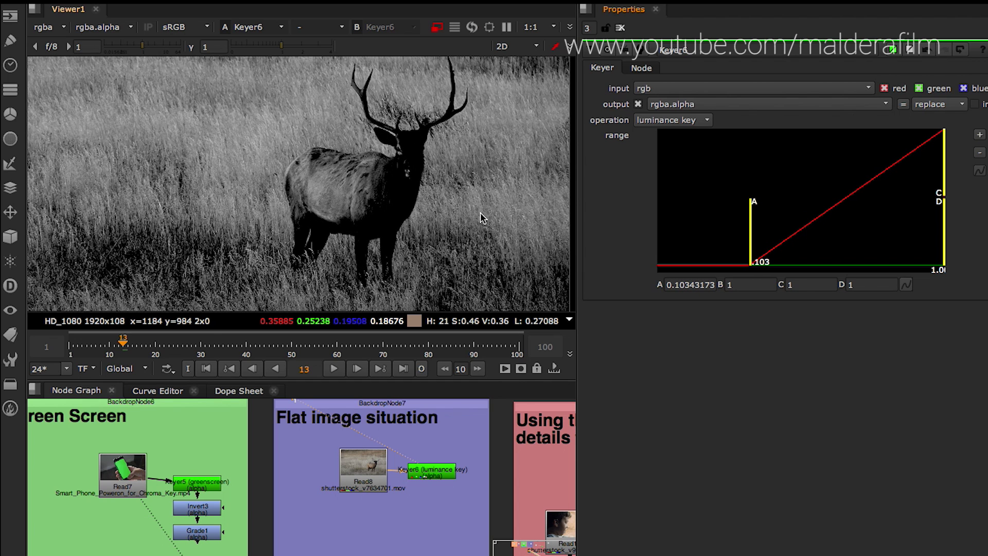
{"action": "left_click_drag", "start_coordinate": [943, 180], "coordinate": [882, 184]}
{"action": "scroll", "coordinate": [325, 197], "scroll_direction": "down", "scroll_amount": 3}
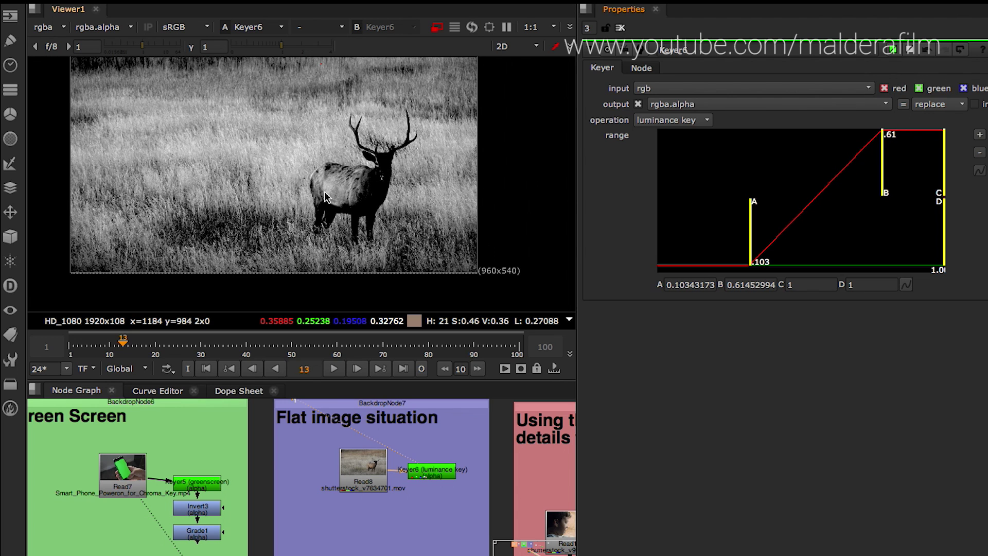
{"action": "scroll", "coordinate": [394, 185], "scroll_direction": "up", "scroll_amount": 2}
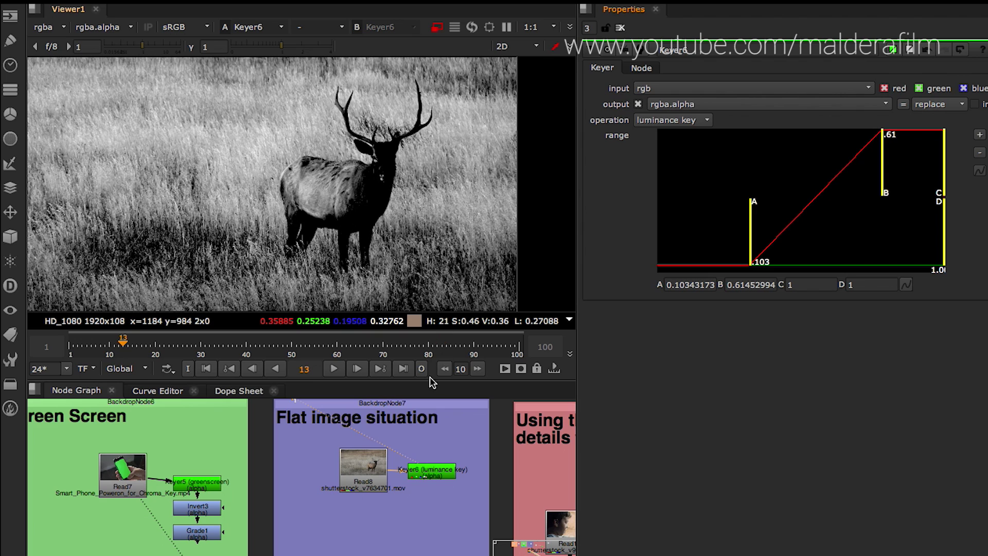
{"action": "left_click", "coordinate": [430, 477]}
- Add a Grade after Keyer6 on alpha only, with blackpoint 0.1 and whitepoint 0.165
{"action": "key", "text": "g"}
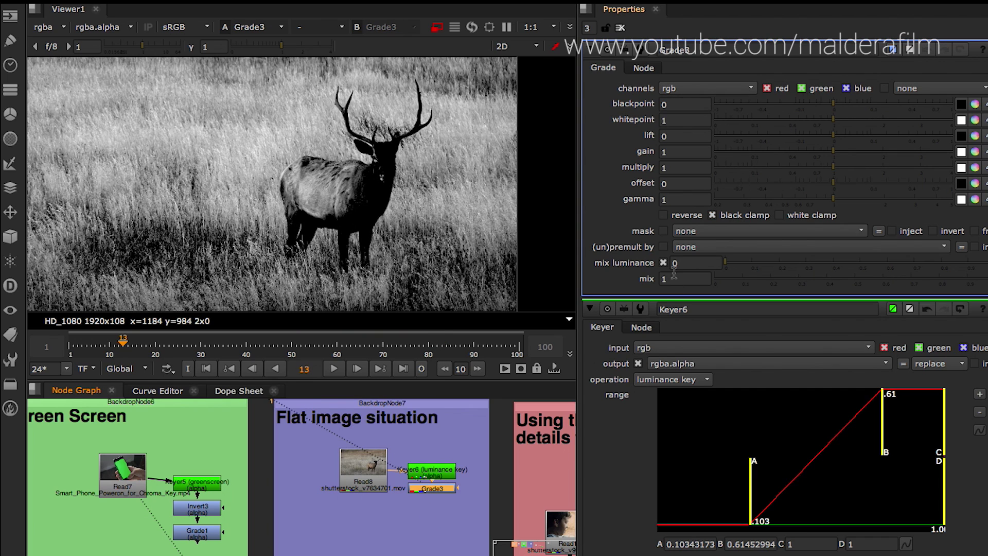
{"action": "left_click", "coordinate": [693, 91]}
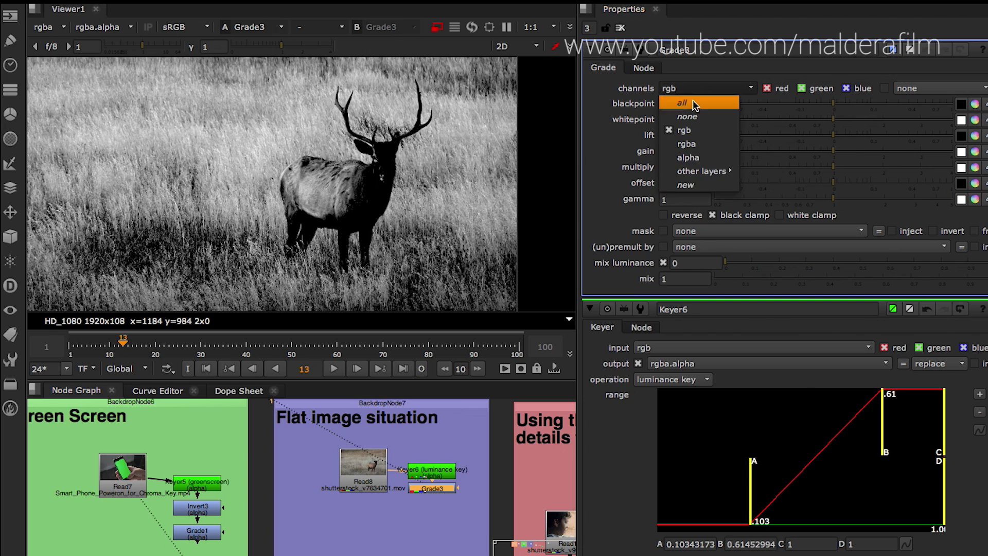
{"action": "left_click", "coordinate": [695, 154]}
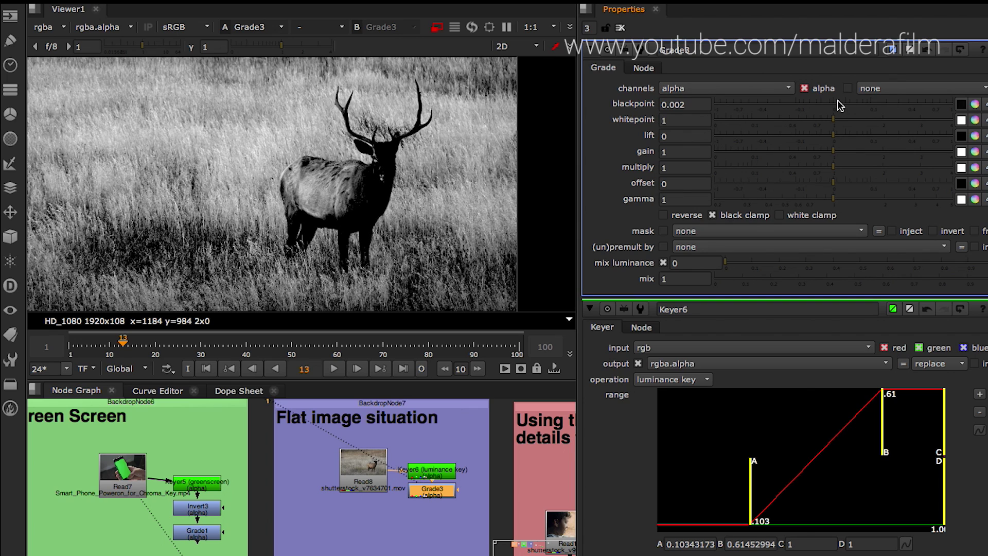
{"action": "left_click_drag", "start_coordinate": [840, 105], "coordinate": [871, 106]}
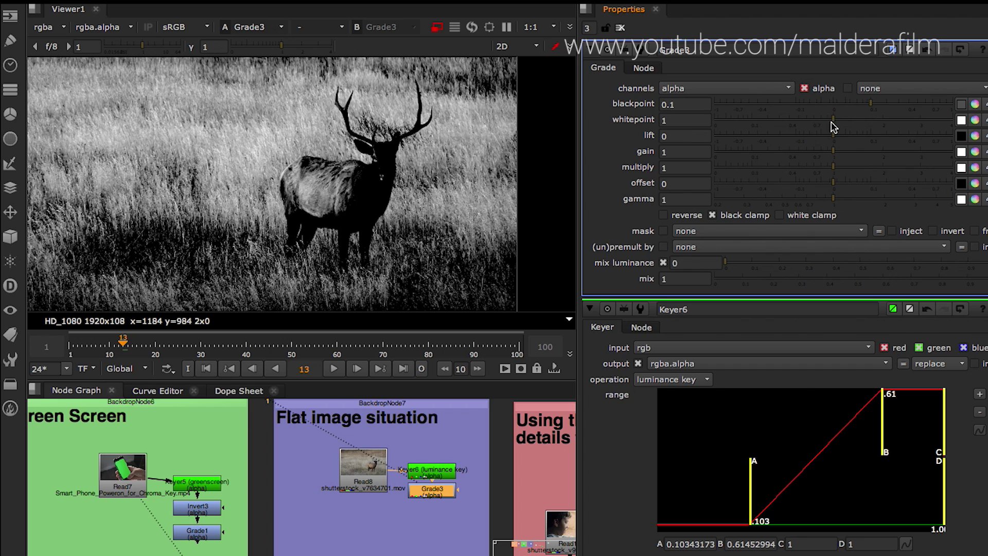
{"action": "left_click_drag", "start_coordinate": [832, 123], "coordinate": [763, 126]}
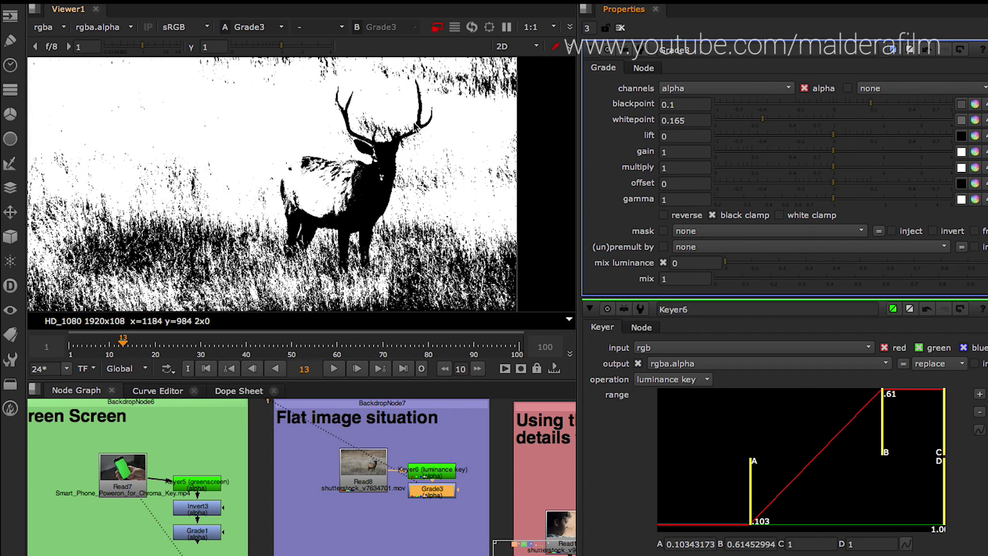
- Clear the Properties bin and view Read11 from the pink keyer-details backdrop
{"action": "left_click", "coordinate": [621, 29]}
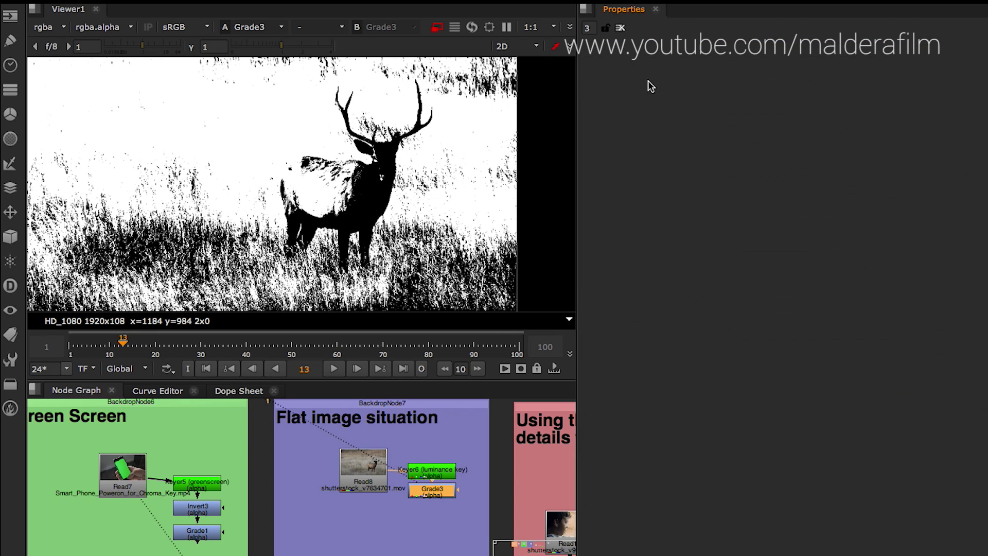
{"action": "scroll", "coordinate": [476, 446], "scroll_direction": "down", "scroll_amount": 3}
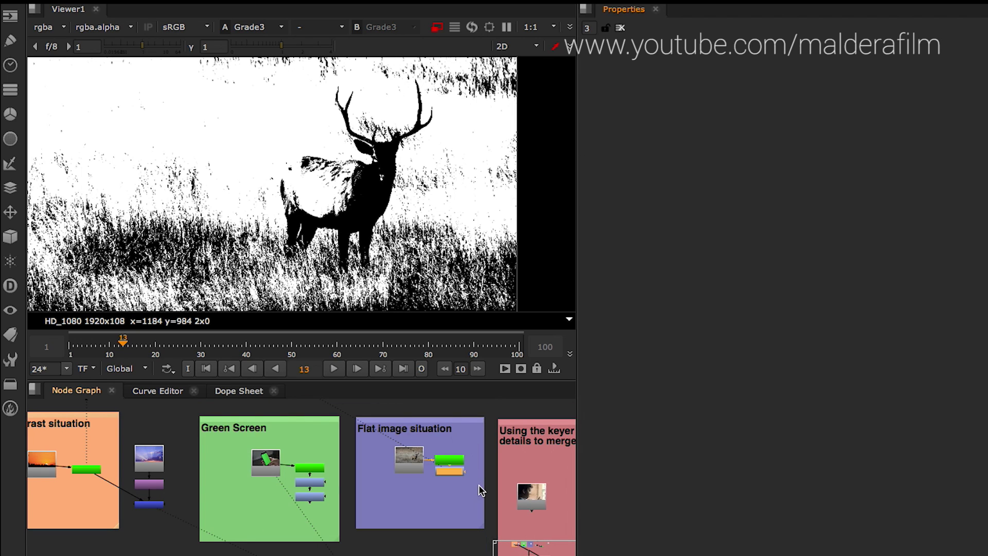
{"action": "middle_click_drag", "start_coordinate": [480, 490], "coordinate": [288, 473]}
{"action": "left_click", "coordinate": [303, 476]}
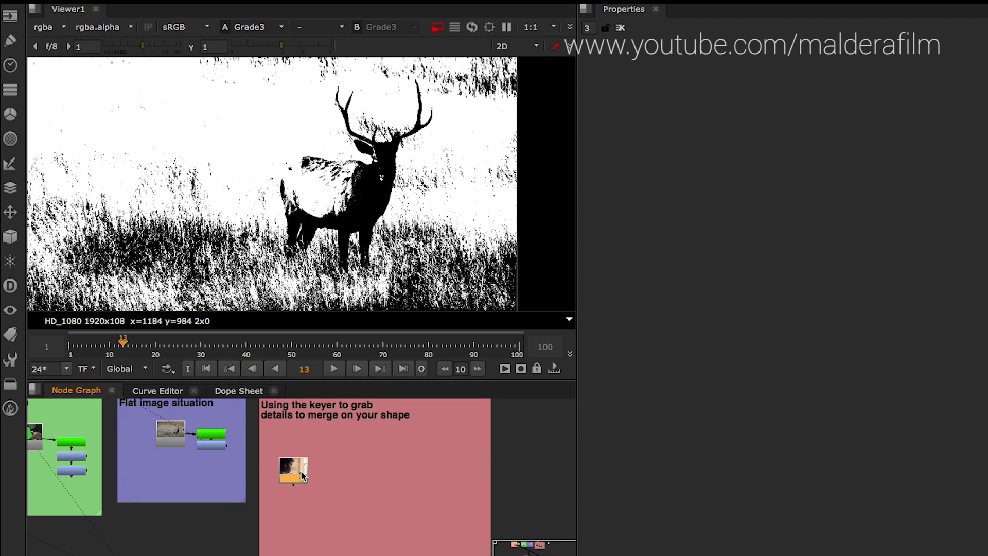
{"action": "key", "text": "1"}
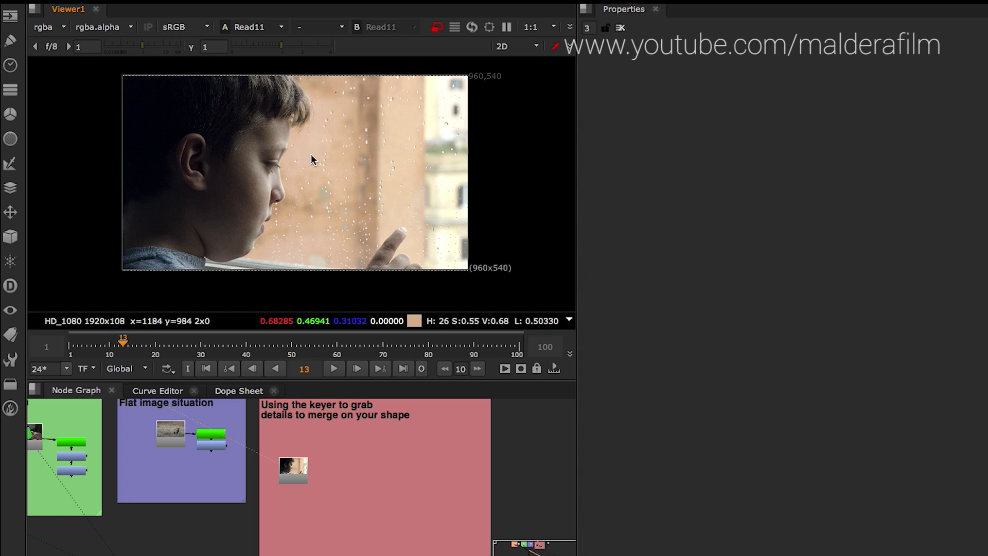
- Widen the Viewer panel and centre the view on the boy's face
{"action": "scroll", "coordinate": [311, 159], "scroll_direction": "up", "scroll_amount": 3}
{"action": "left_click_drag", "start_coordinate": [575, 171], "coordinate": [697, 171]}
{"action": "middle_click_drag", "start_coordinate": [392, 242], "coordinate": [462, 262]}
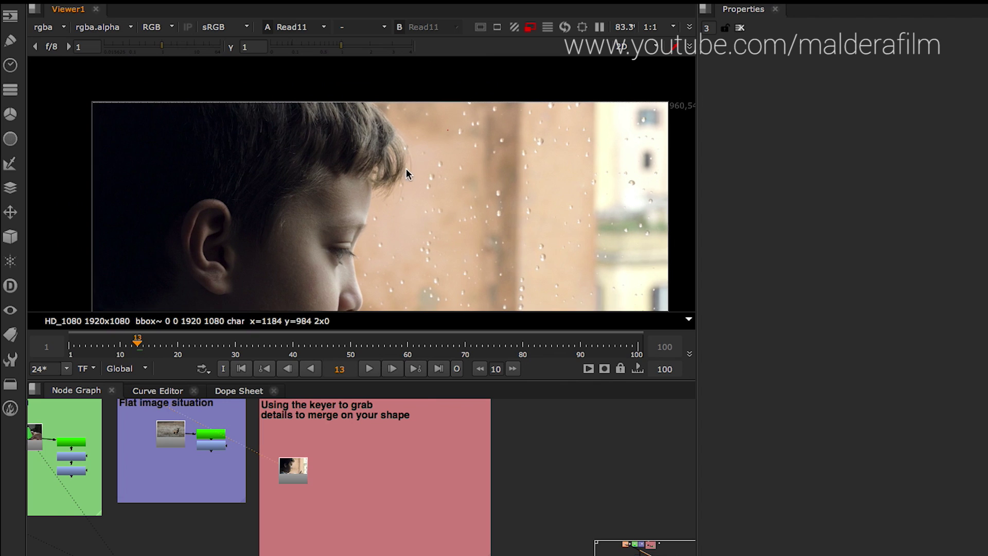
{"action": "middle_click_drag", "start_coordinate": [424, 202], "coordinate": [418, 162]}
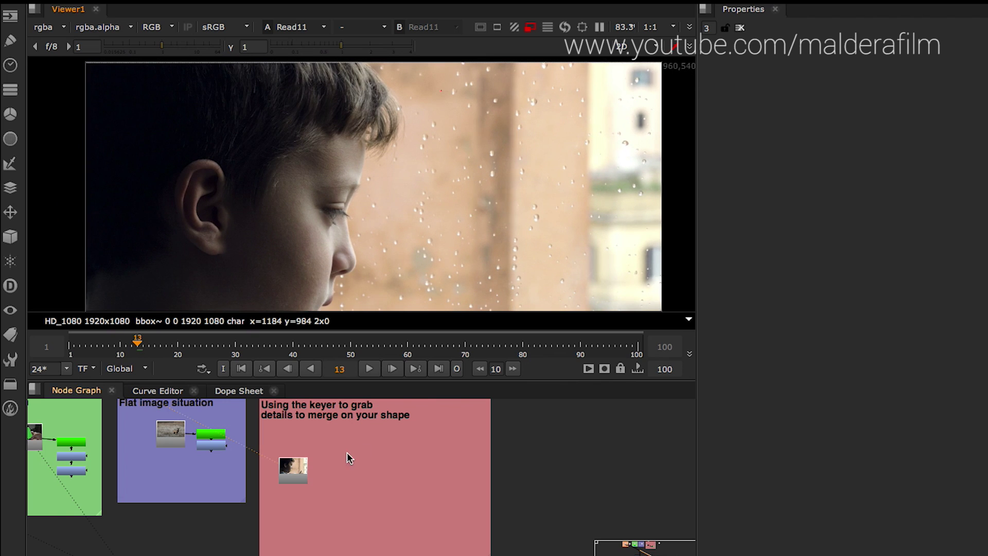
{"action": "left_click", "coordinate": [384, 484]}
- Add Roto3 and start a Bezier from the top of the hair down the face to the nose
{"action": "key", "text": "o"}
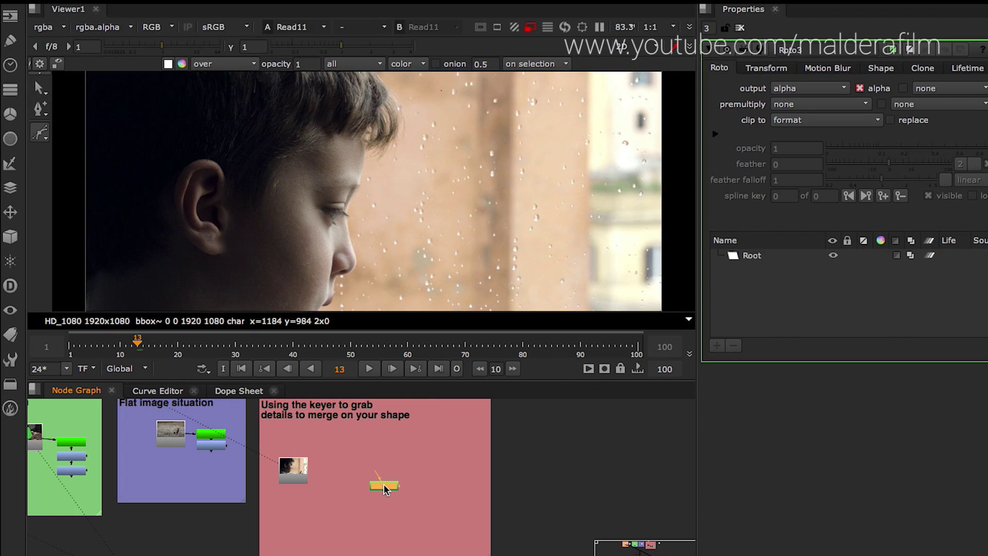
{"action": "left_click_drag", "start_coordinate": [386, 487], "coordinate": [377, 473]}
{"action": "key", "text": "minus"}
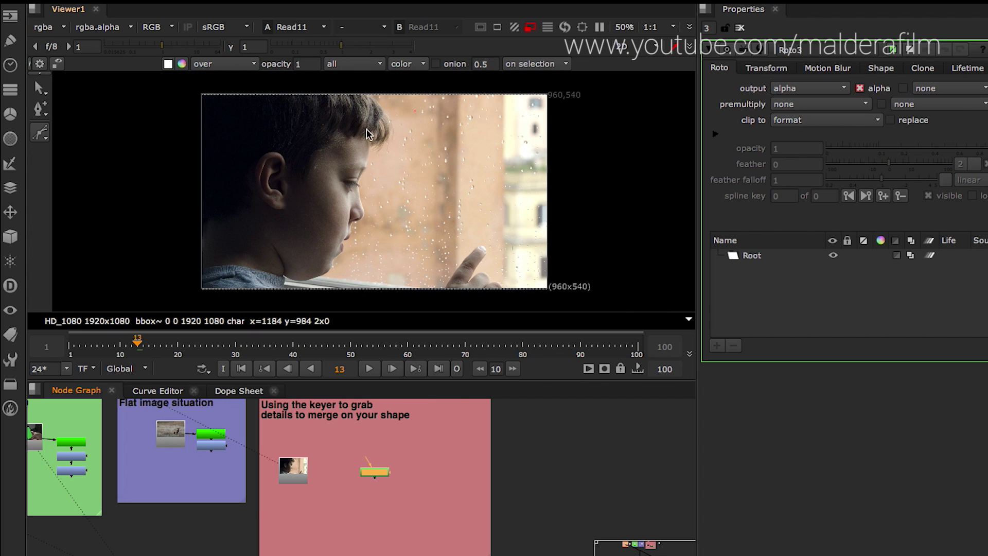
{"action": "left_click", "coordinate": [341, 94]}
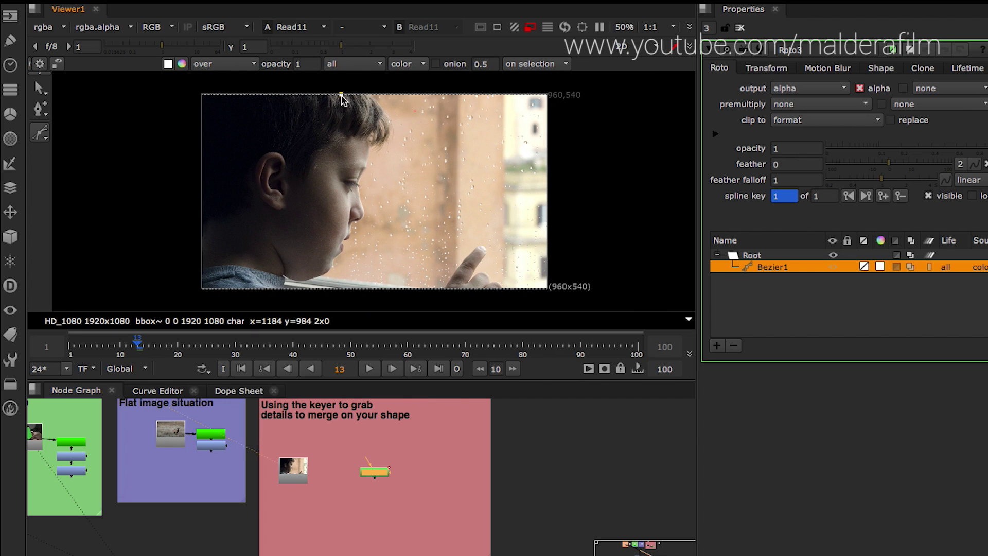
{"action": "left_click_drag", "start_coordinate": [365, 133], "coordinate": [373, 152]}
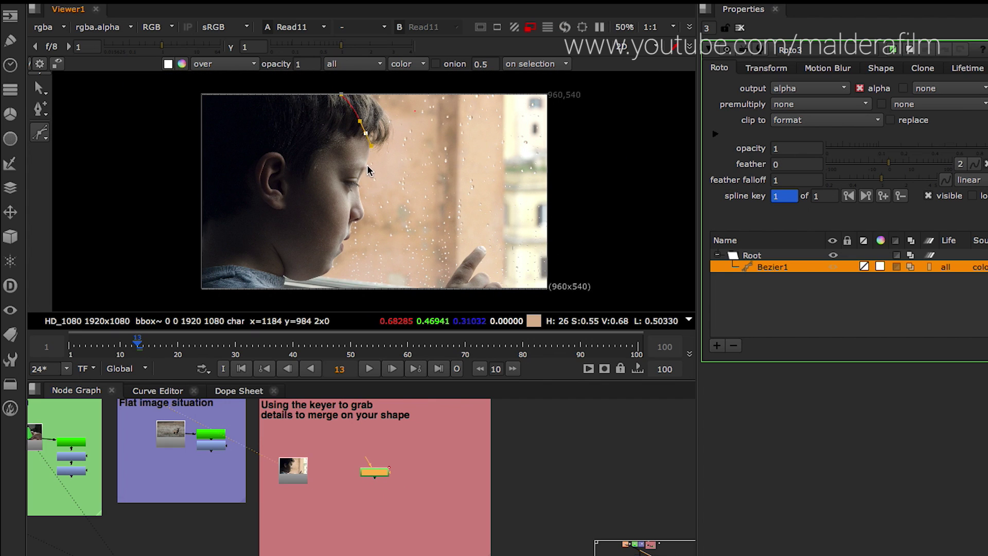
{"action": "left_click", "coordinate": [367, 165]}
{"action": "left_click", "coordinate": [359, 184]}
{"action": "left_click", "coordinate": [363, 211]}
{"action": "left_click", "coordinate": [357, 223]}
{"action": "scroll", "coordinate": [350, 237], "scroll_direction": "up", "scroll_amount": 3}
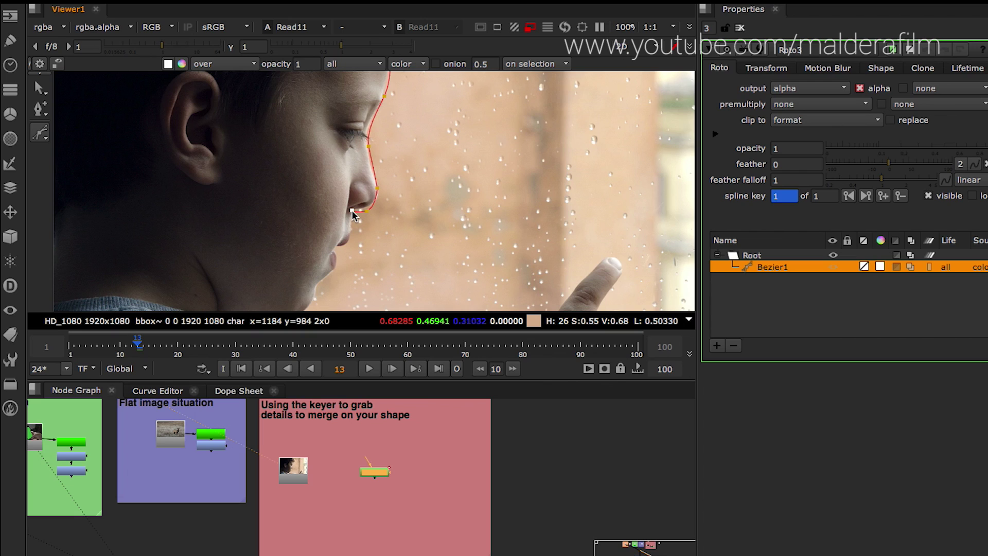
{"action": "mouse_move", "coordinate": [353, 211]}
{"action": "left_mouse_down"}
{"action": "mouse_move", "coordinate": [363, 221]}
{"action": "mouse_move", "coordinate": [354, 229]}
{"action": "left_mouse_up"}
- Extend the outline around the nose tip, lip and chin down to the neck
{"action": "left_click", "coordinate": [342, 245]}
{"action": "left_click", "coordinate": [335, 247]}
{"action": "left_click", "coordinate": [337, 261]}
{"action": "left_click", "coordinate": [337, 265]}
{"action": "left_click", "coordinate": [324, 281]}
{"action": "left_click", "coordinate": [316, 299]}
{"action": "scroll", "coordinate": [354, 283], "scroll_direction": "down", "scroll_amount": 3}
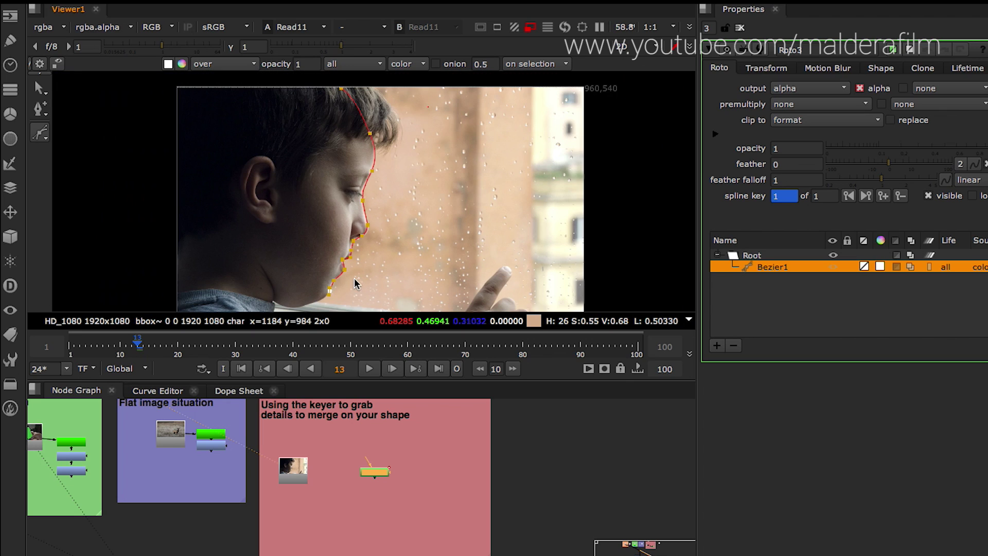
{"action": "left_click", "coordinate": [322, 300]}
{"action": "left_click", "coordinate": [275, 307]}
- Trace up the back of the head and across the top, closing the shape
{"action": "left_click", "coordinate": [249, 279]}
{"action": "left_click", "coordinate": [236, 229]}
{"action": "left_click", "coordinate": [253, 169]}
{"action": "left_click", "coordinate": [269, 131]}
{"action": "left_click", "coordinate": [275, 119]}
{"action": "left_click", "coordinate": [281, 106]}
{"action": "left_click", "coordinate": [291, 84]}
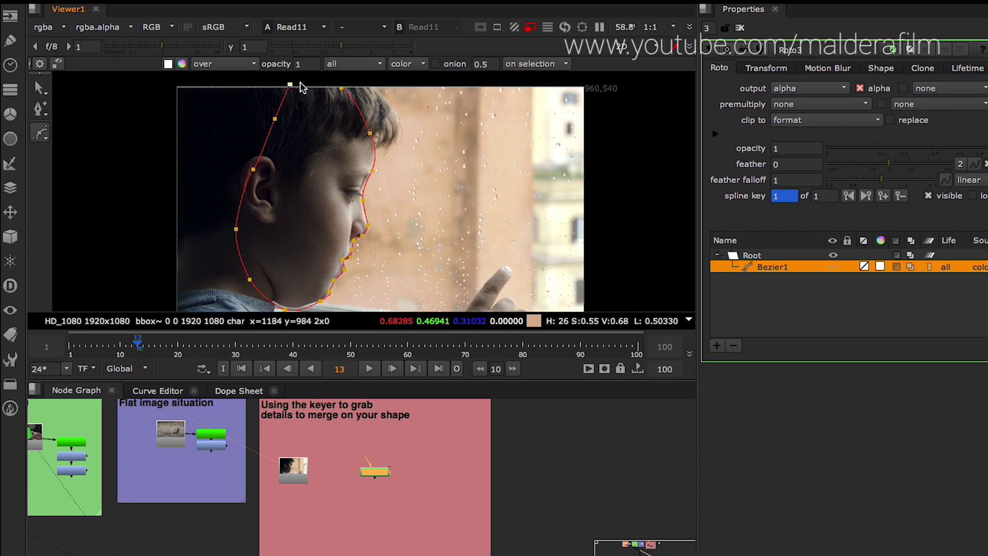
{"action": "left_click", "coordinate": [308, 82]}
{"action": "left_click", "coordinate": [342, 87]}
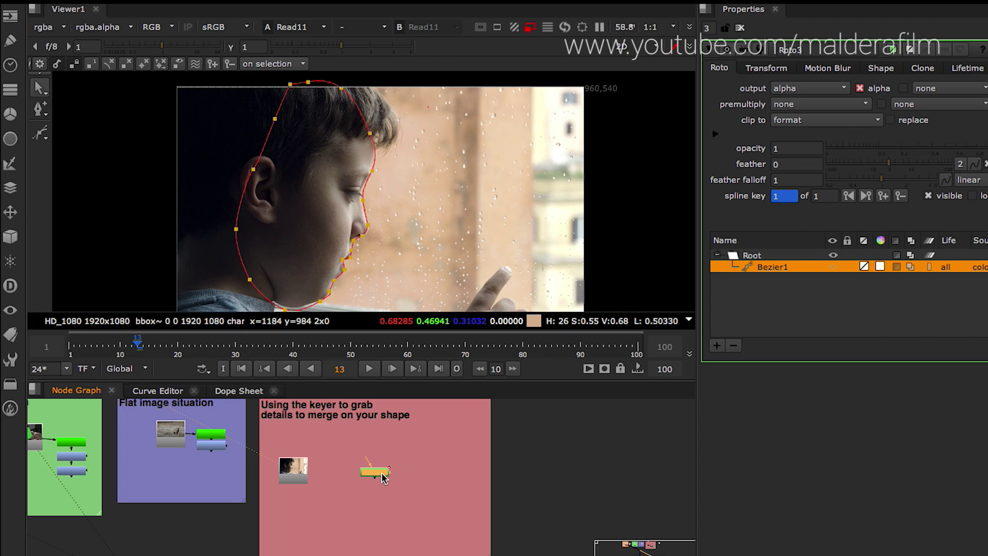
- Connect Read11 into Roto3 and view the white head alpha matte
{"action": "key", "text": "1"}
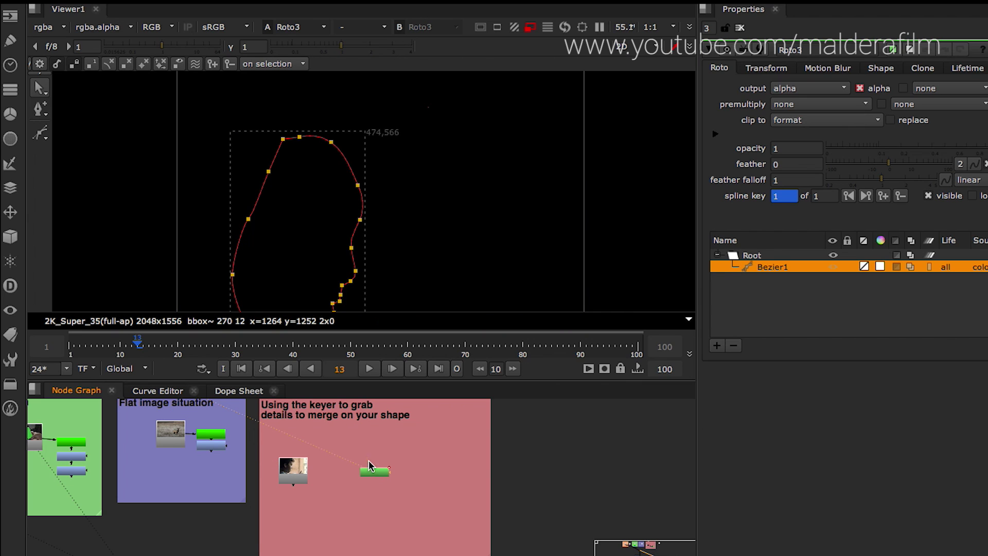
{"action": "left_click_drag", "start_coordinate": [370, 465], "coordinate": [301, 470]}
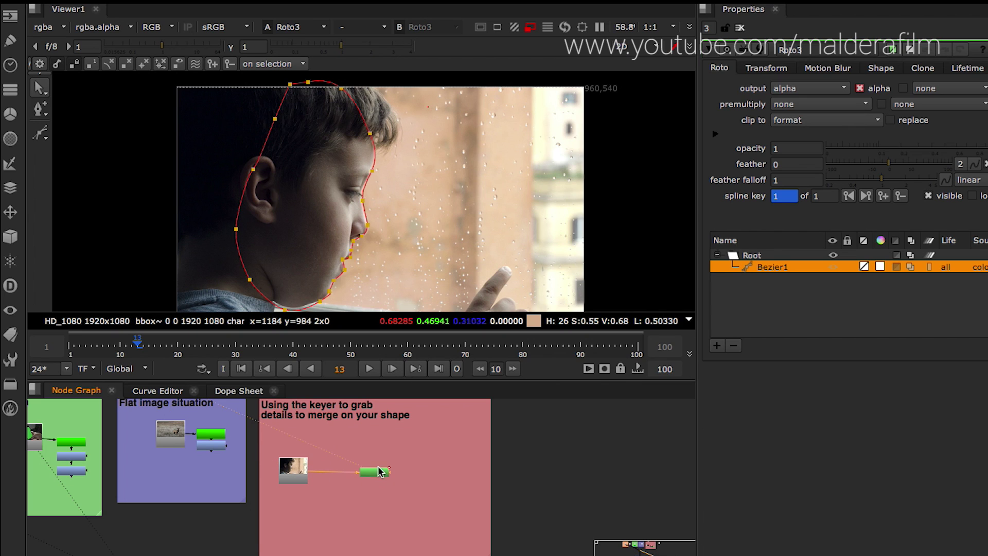
{"action": "key", "text": "a"}
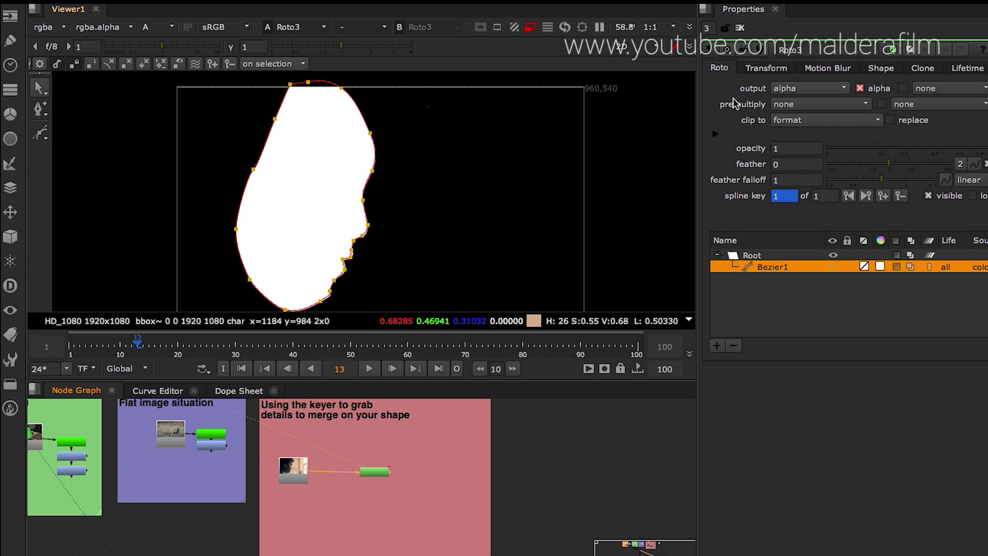
{"action": "left_click", "coordinate": [740, 28]}
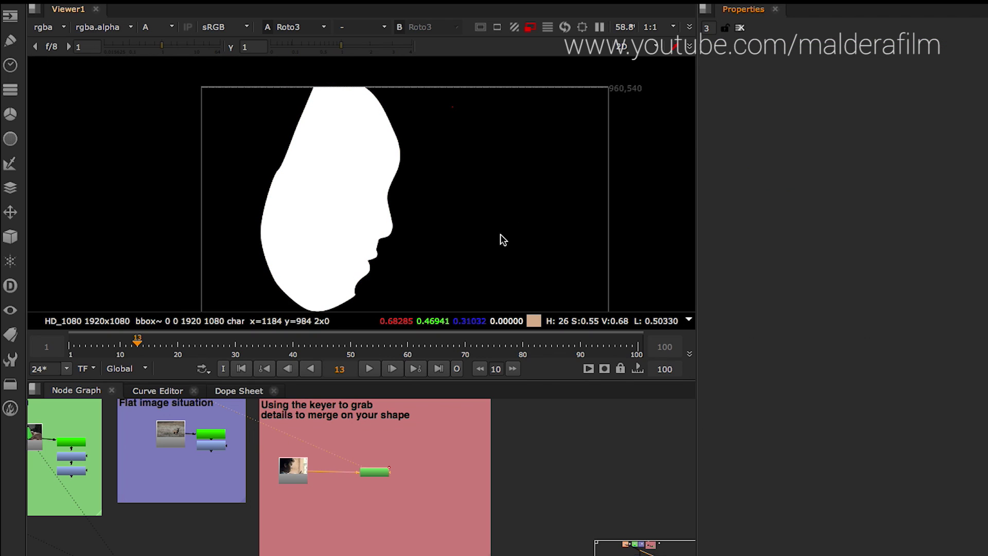
- View the Read11 footage in full colour and move Roto3 further right
{"action": "left_click", "coordinate": [292, 471]}
{"action": "key", "text": "1"}
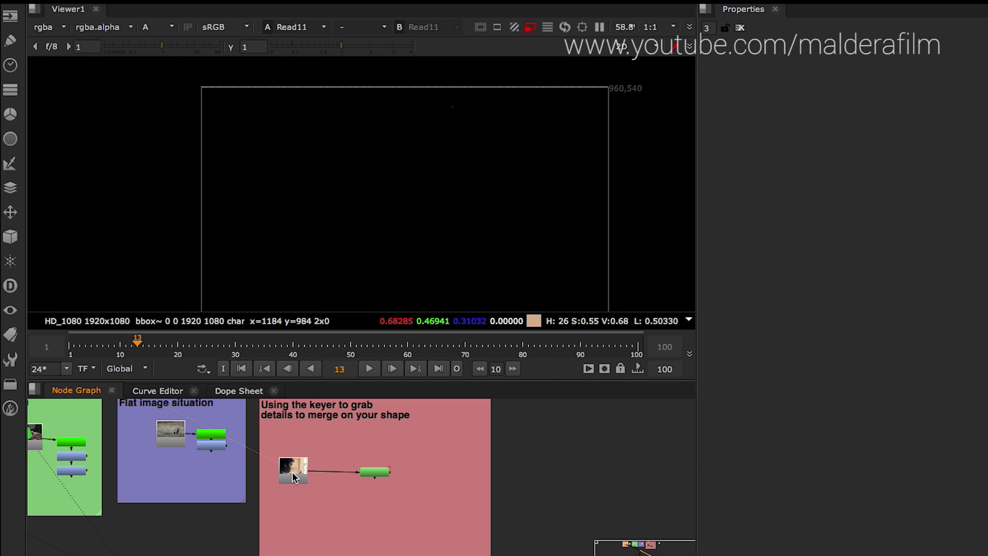
{"action": "key", "text": "a"}
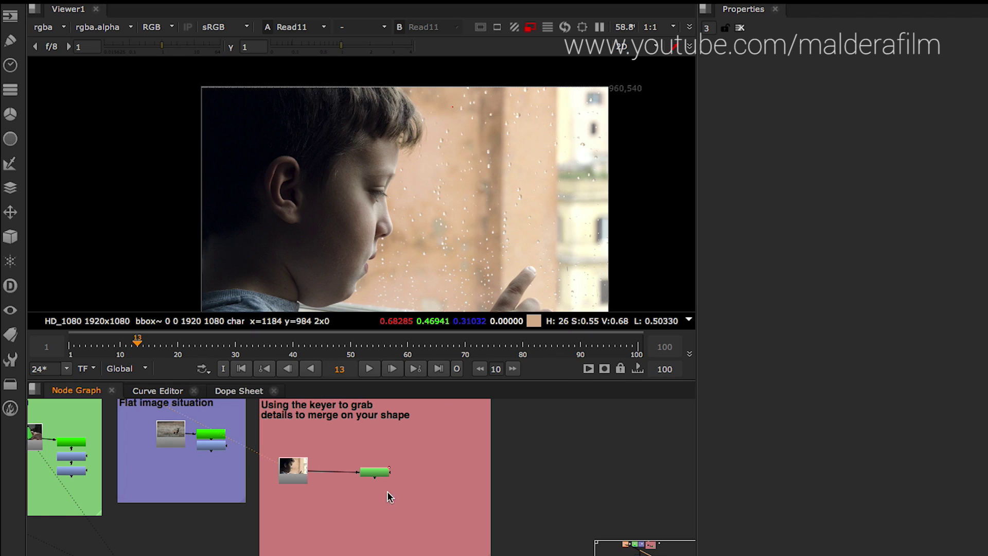
{"action": "left_click_drag", "start_coordinate": [381, 471], "coordinate": [455, 471]}
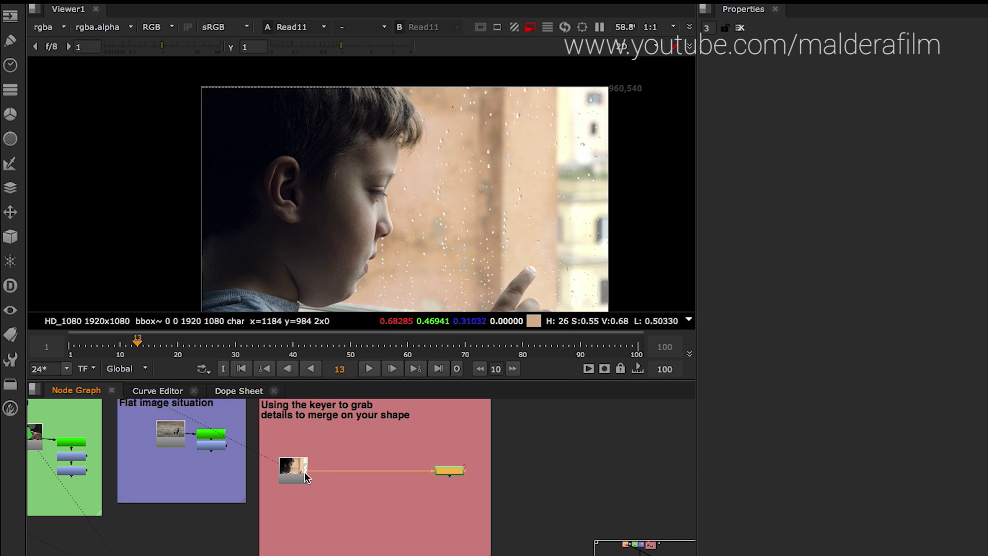
{"action": "left_click", "coordinate": [304, 471]}
- Add Keyer7 under Read11, connected to the footage, and view its alpha
{"action": "key", "text": "Tab"}
{"action": "type", "text": "k"}
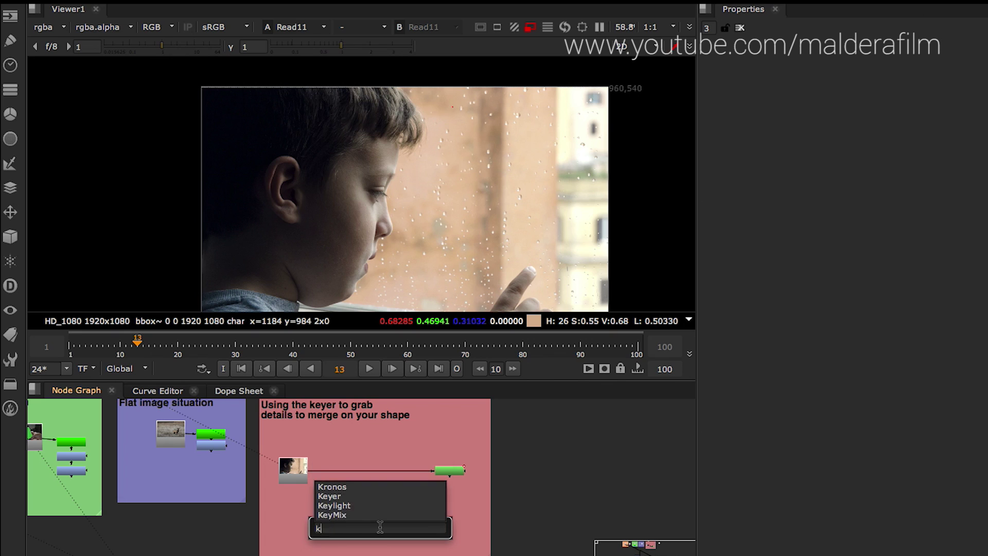
{"action": "type", "text": "eyel"}
{"action": "key", "text": "Return"}
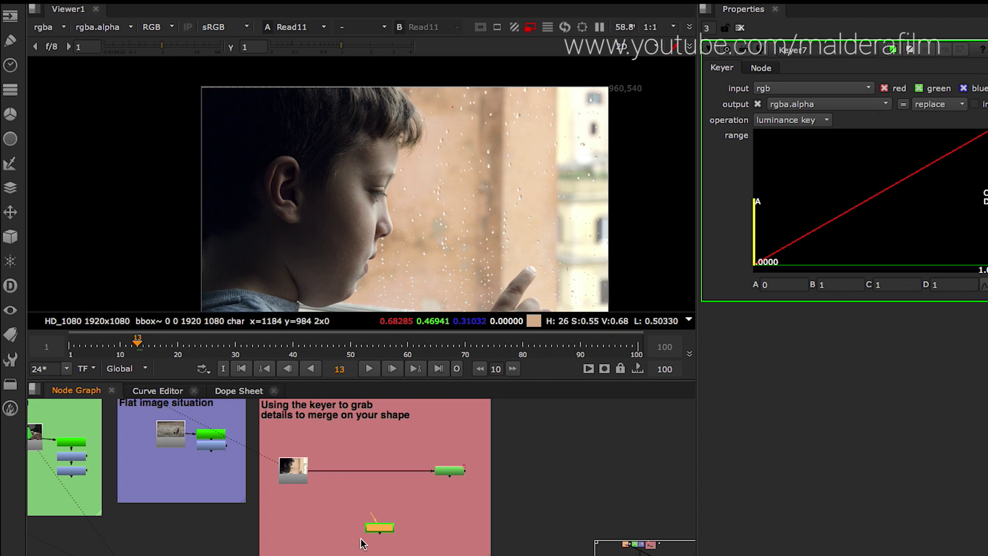
{"action": "scroll", "coordinate": [377, 533], "scroll_direction": "up", "scroll_amount": 2}
{"action": "left_click_drag", "start_coordinate": [373, 515], "coordinate": [265, 460]}
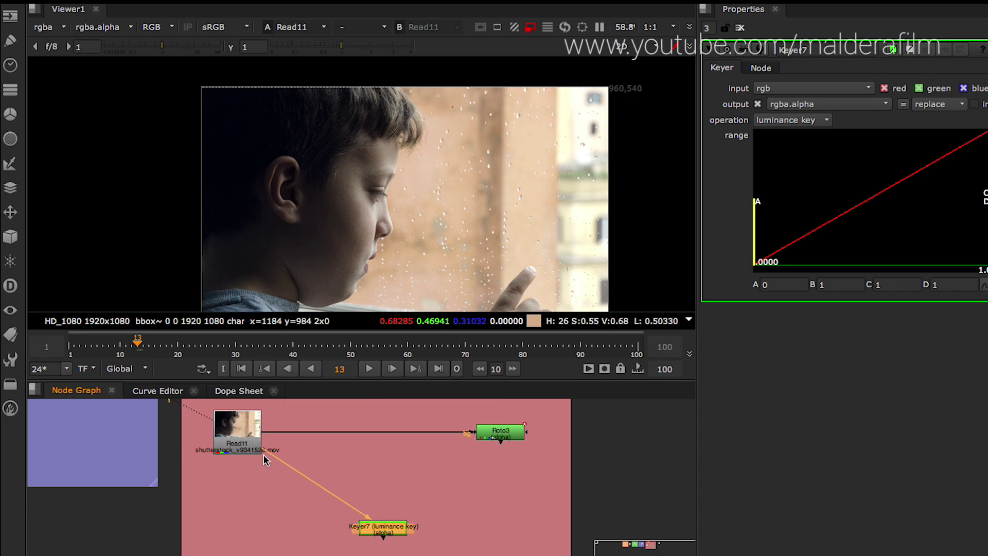
{"action": "left_click_drag", "start_coordinate": [383, 535], "coordinate": [414, 509]}
{"action": "scroll", "coordinate": [387, 446], "scroll_direction": "down", "scroll_amount": 2}
{"action": "scroll", "coordinate": [387, 448], "scroll_direction": "up", "scroll_amount": 4}
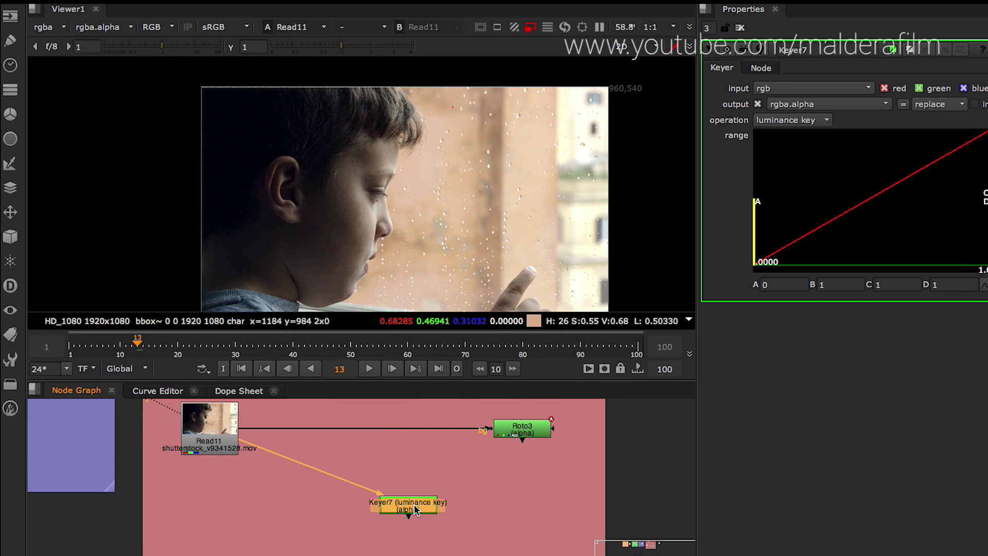
{"action": "key", "text": "1"}
{"action": "key", "text": "a"}
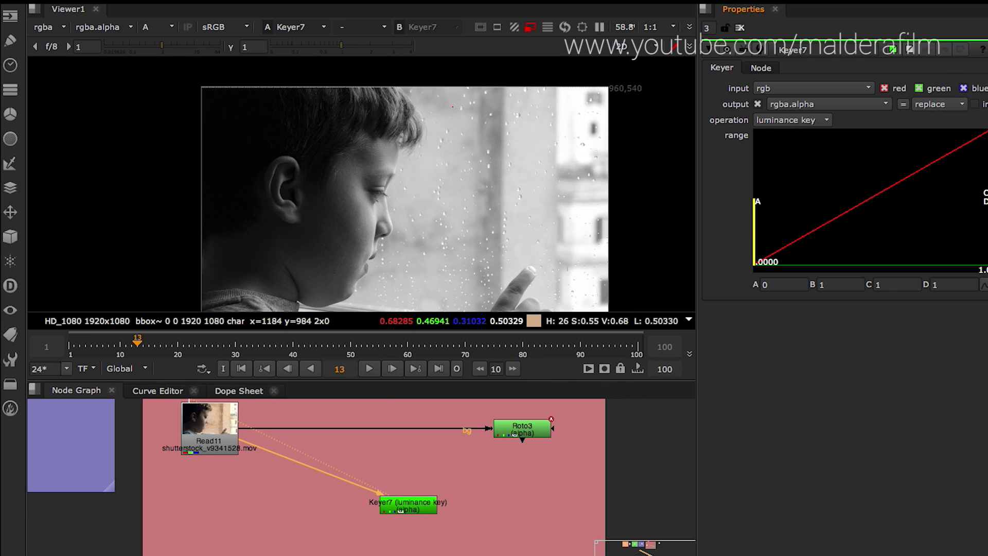
- Tighten the luminance key range to about 0.157–0.418 for a high-contrast silhouette
{"action": "left_click_drag", "start_coordinate": [984, 182], "coordinate": [907, 198]}
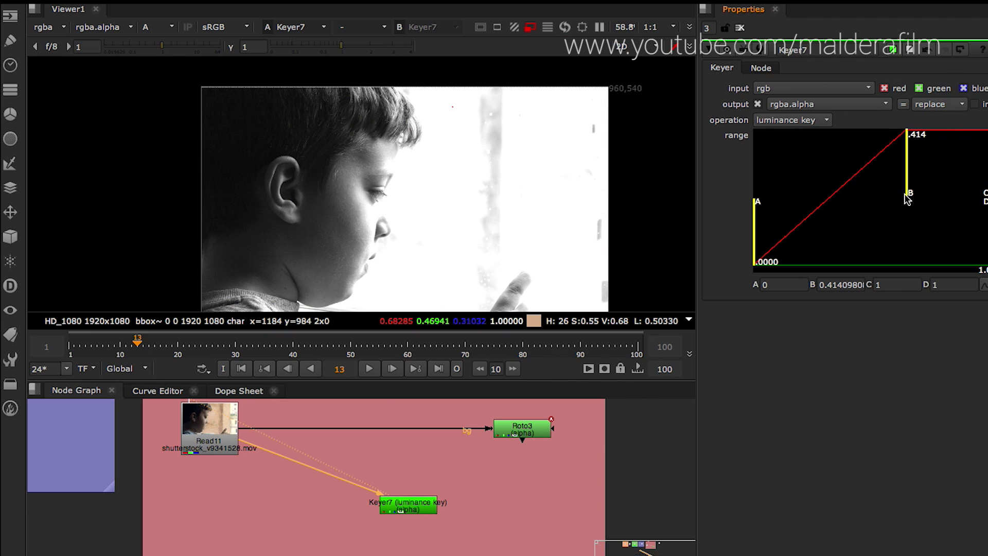
{"action": "left_click_drag", "start_coordinate": [754, 241], "coordinate": [812, 229]}
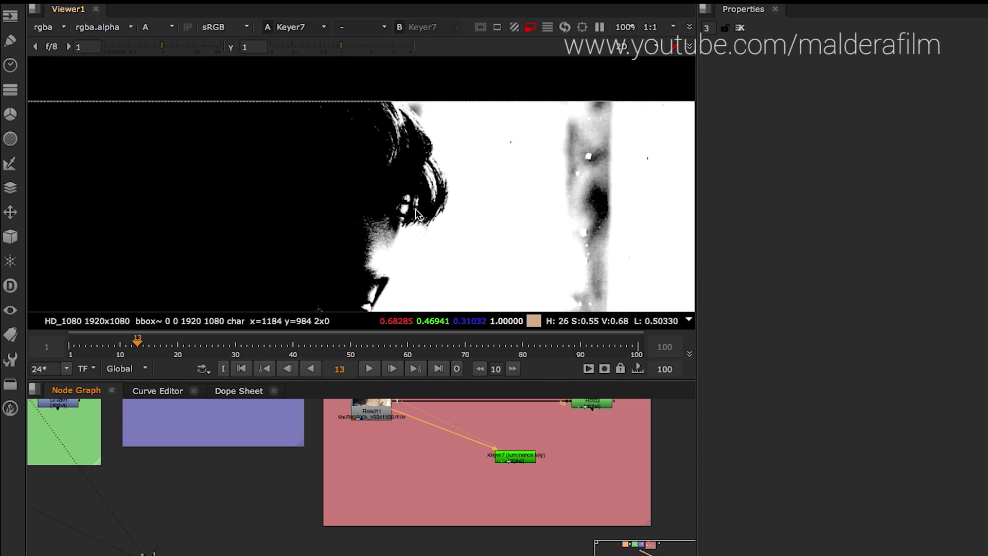
{"action": "scroll", "coordinate": [416, 213], "scroll_direction": "down", "scroll_amount": 3}
{"action": "scroll", "coordinate": [360, 195], "scroll_direction": "up", "scroll_amount": 4}
{"action": "key", "text": "Tab"}
- Add Invert4 after Keyer7, inverting only the alpha channel
{"action": "type", "text": "iver"}
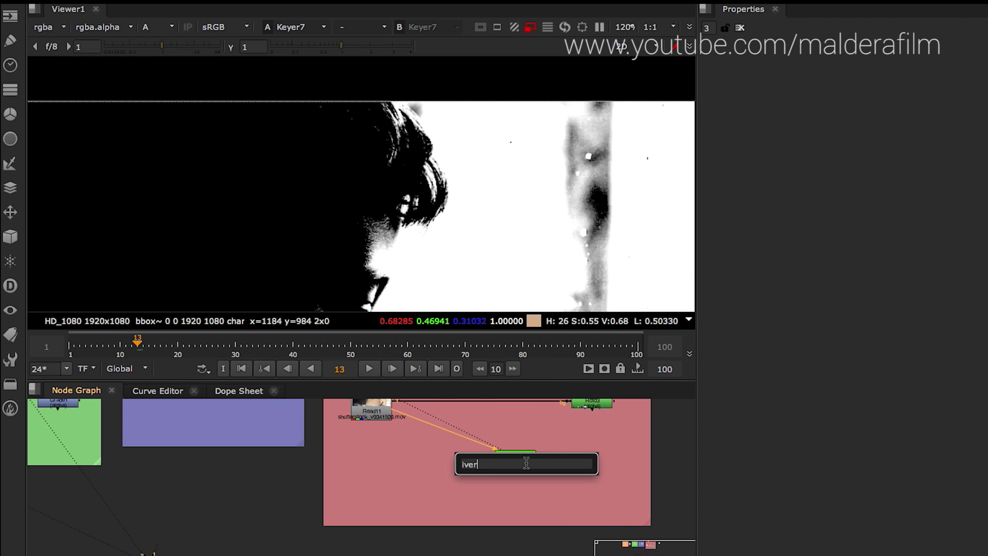
{"action": "type", "text": "t"}
{"action": "key", "text": "BackSpace"}
{"action": "key", "text": "BackSpace"}
{"action": "key", "text": "BackSpace"}
{"action": "key", "text": "BackSpace"}
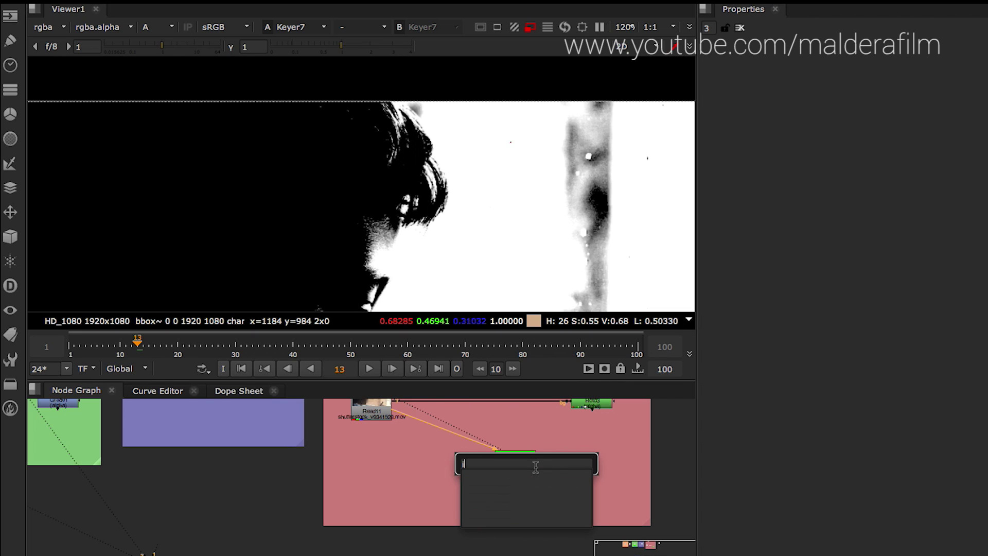
{"action": "type", "text": "nvert"}
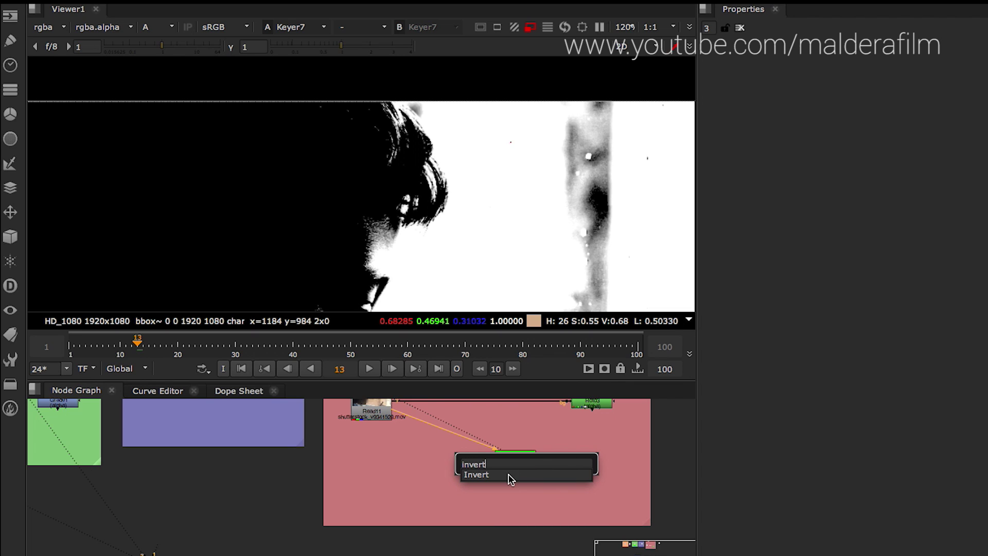
{"action": "left_click", "coordinate": [530, 474]}
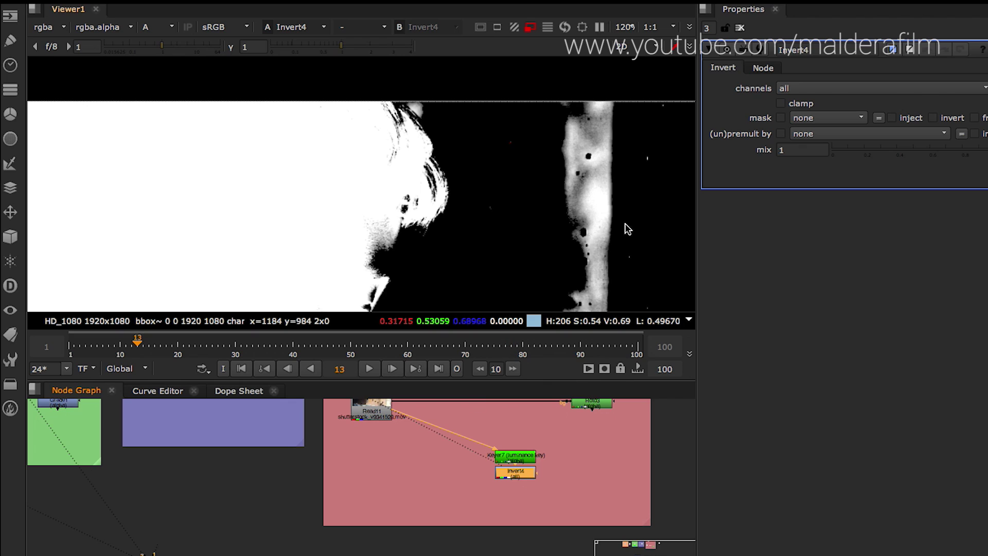
{"action": "left_click", "coordinate": [823, 93]}
{"action": "left_click", "coordinate": [806, 157]}
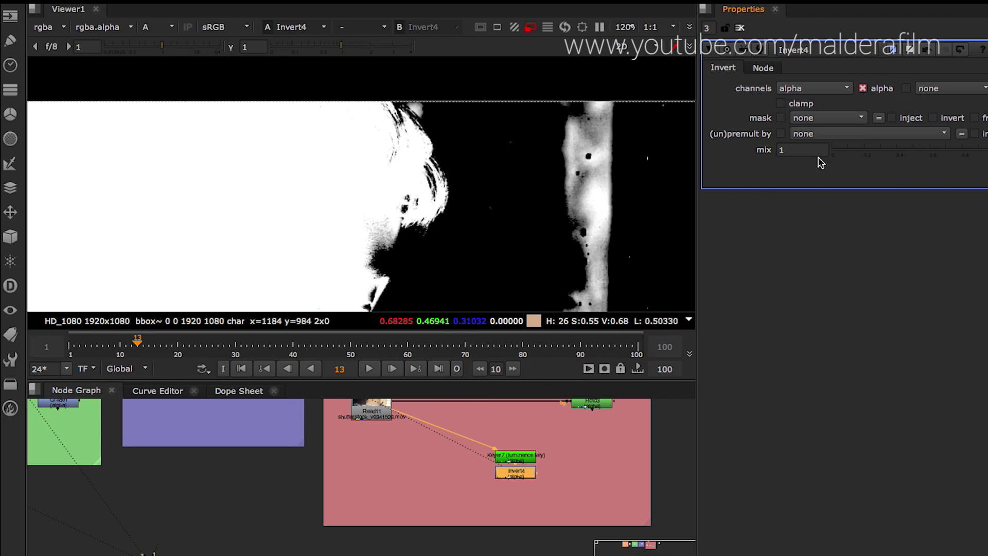
{"action": "scroll", "coordinate": [458, 191], "scroll_direction": "down", "scroll_amount": 2}
{"action": "scroll", "coordinate": [457, 191], "scroll_direction": "down", "scroll_amount": 2}
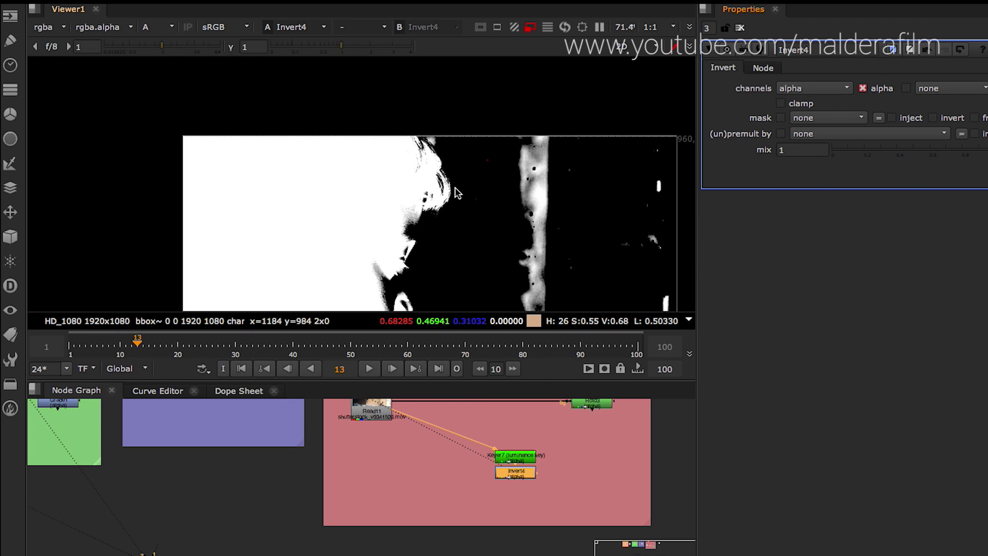
- Compare the Roto3, Keyer7 and Invert4 mattes in the viewer
{"action": "left_click", "coordinate": [603, 487]}
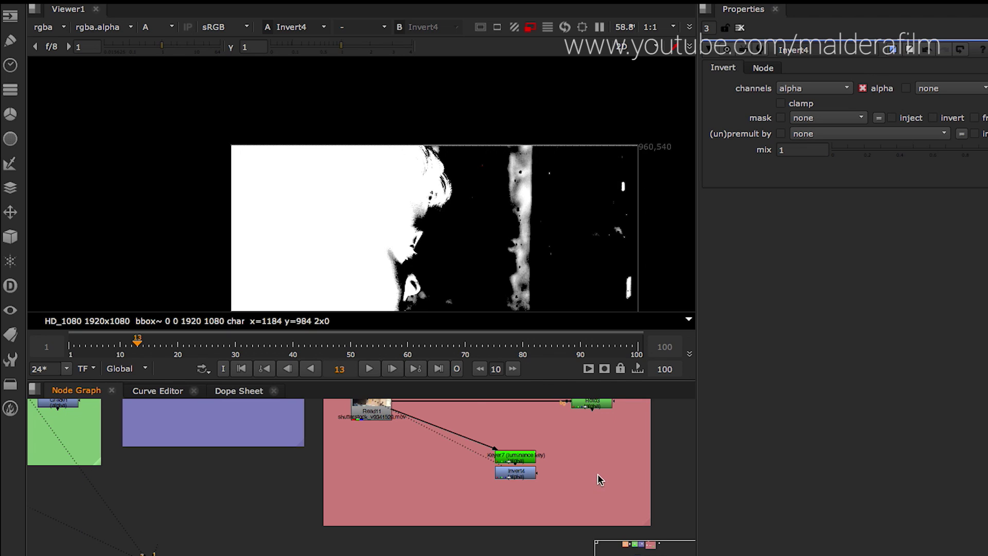
{"action": "middle_click_drag", "start_coordinate": [598, 474], "coordinate": [548, 498]}
{"action": "left_click", "coordinate": [540, 444]}
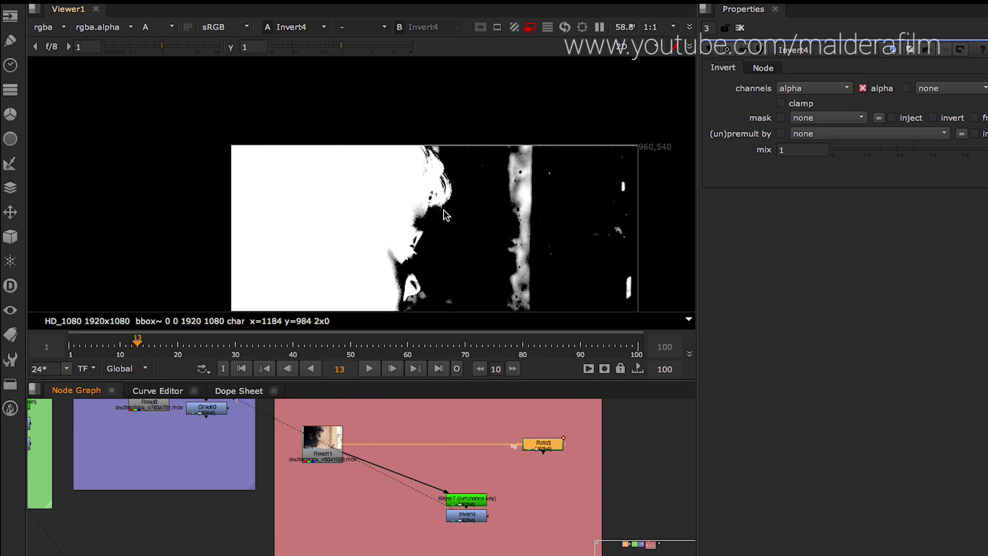
{"action": "left_click", "coordinate": [470, 520]}
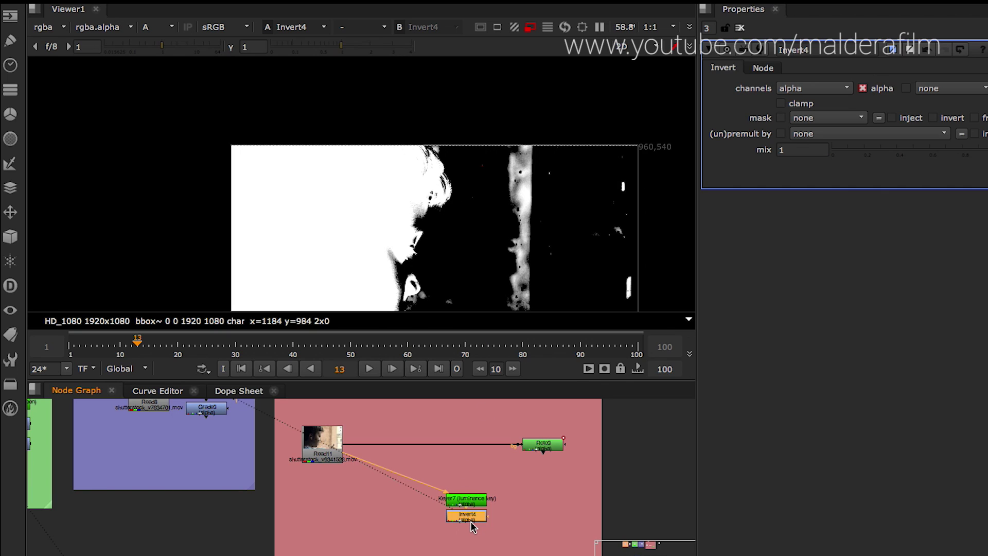
{"action": "left_click", "coordinate": [536, 446]}
{"action": "key", "text": "2"}
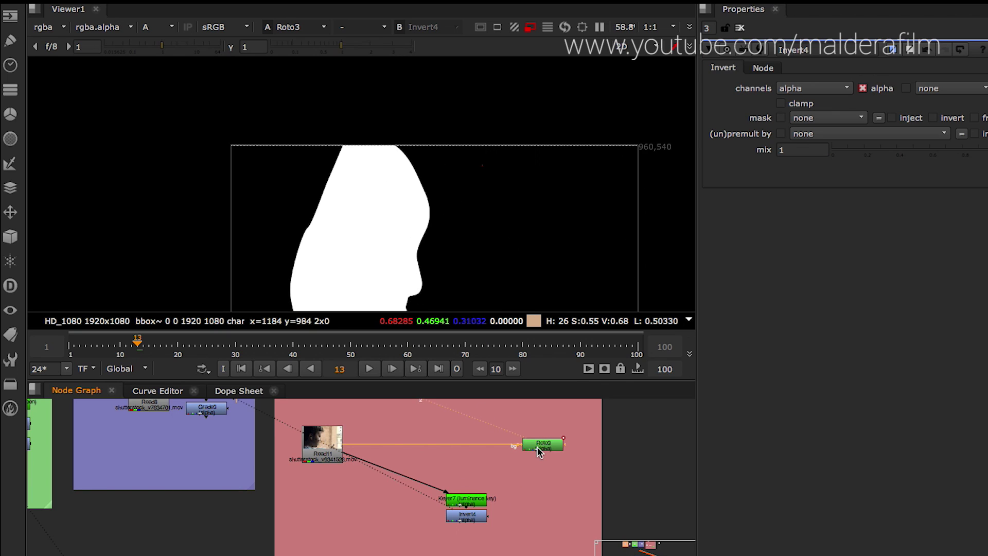
{"action": "left_click", "coordinate": [465, 516]}
{"action": "key", "text": "1"}
{"action": "scroll", "coordinate": [462, 208], "scroll_direction": "up", "scroll_amount": 3}
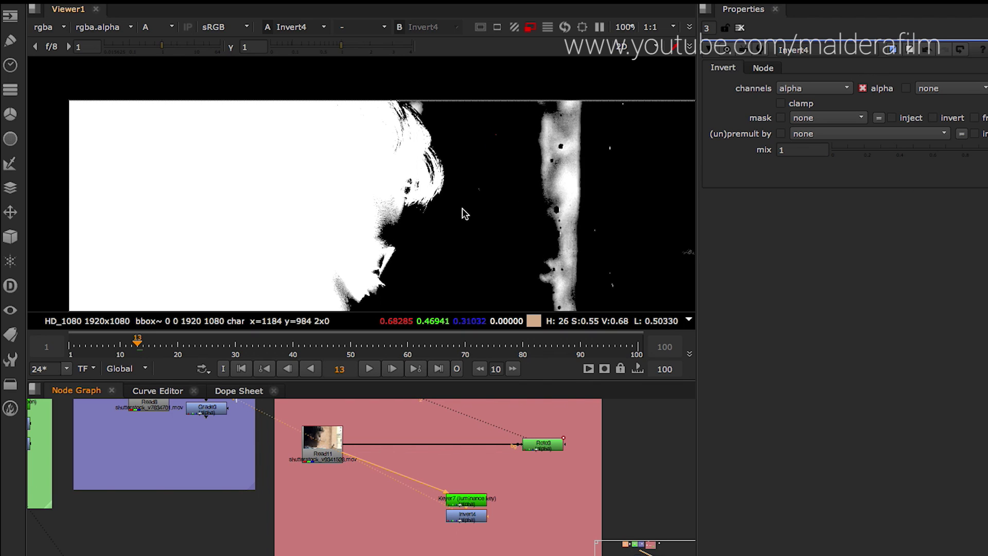
{"action": "left_click", "coordinate": [452, 499]}
{"action": "key", "text": "1"}
{"action": "left_click", "coordinate": [466, 520]}
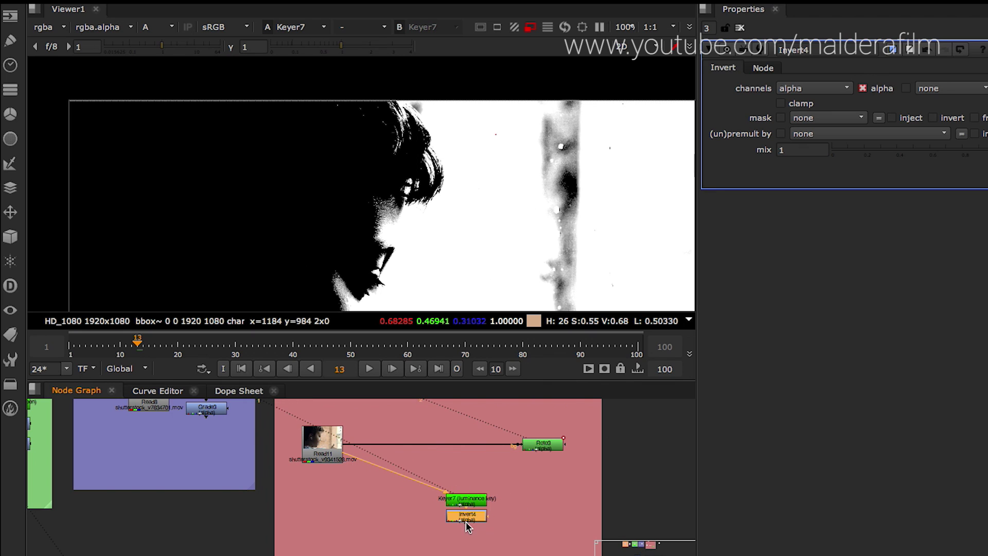
{"action": "key", "text": "1"}
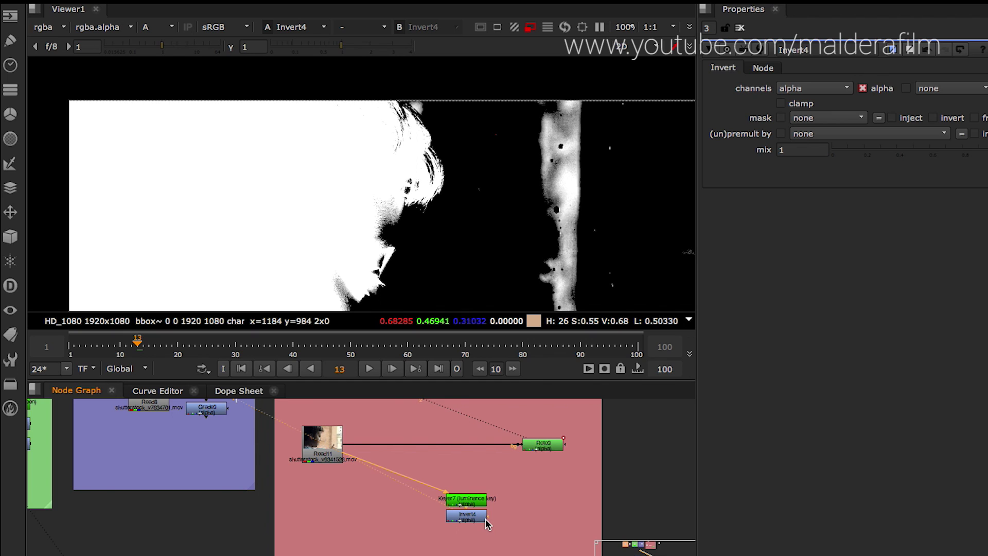
{"action": "left_click", "coordinate": [511, 526]}
- Add Roto4 below Invert4 and outline the top and front edge of the hair
{"action": "key", "text": "o"}
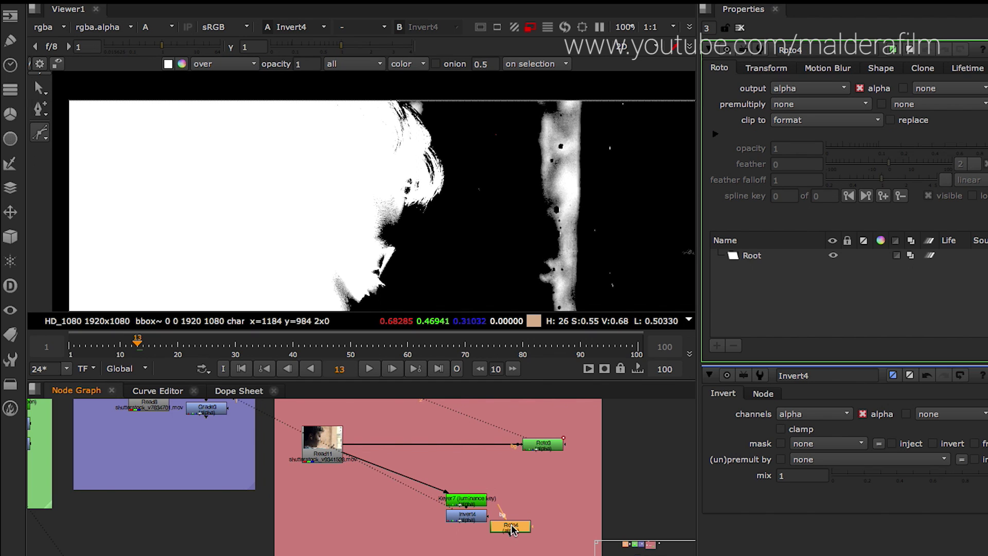
{"action": "left_click_drag", "start_coordinate": [512, 529], "coordinate": [410, 516]}
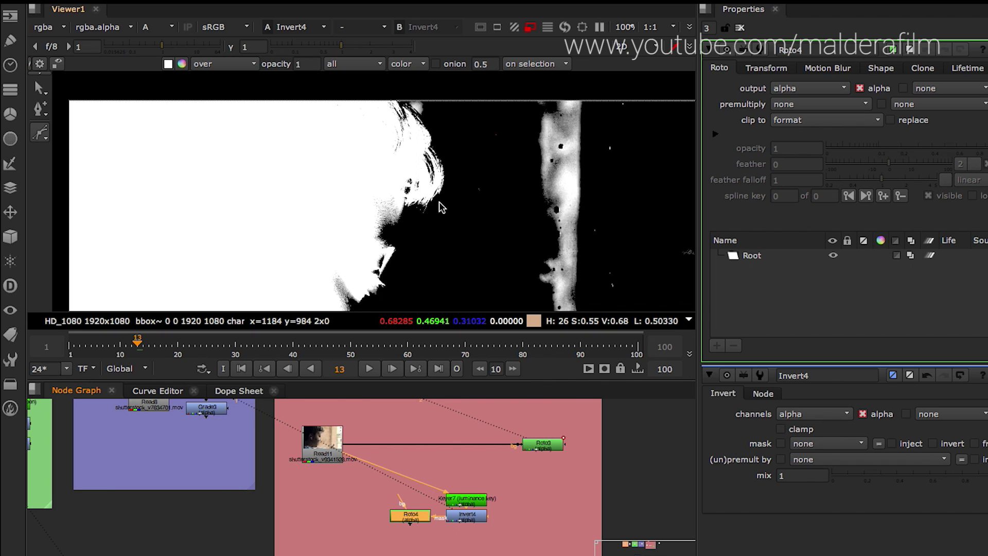
{"action": "scroll", "coordinate": [442, 208], "scroll_direction": "down", "scroll_amount": 2}
{"action": "left_click", "coordinate": [357, 112]}
{"action": "left_click", "coordinate": [432, 123]}
{"action": "left_click", "coordinate": [454, 157]}
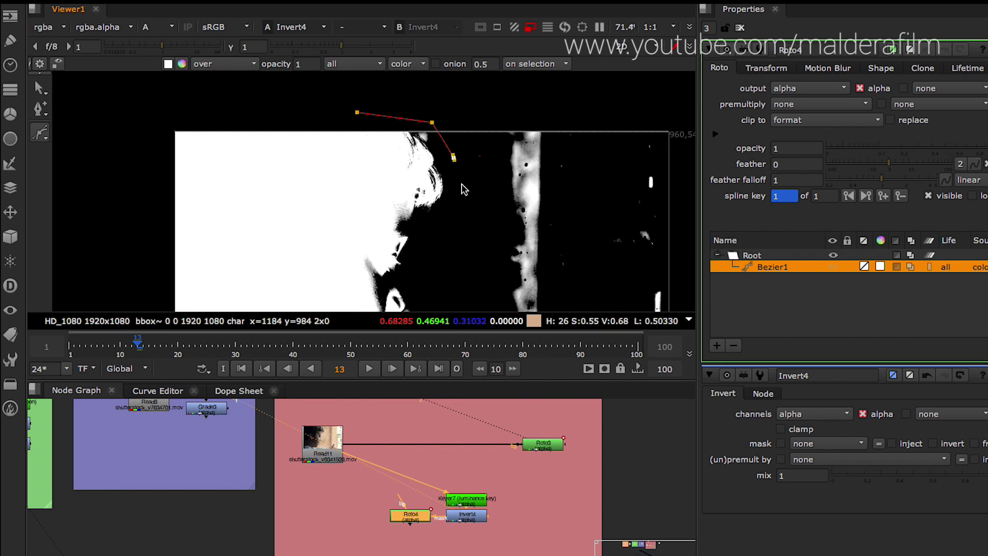
{"action": "left_click", "coordinate": [463, 195]}
{"action": "left_click", "coordinate": [449, 213]}
- Continue the shape across the forehead and up the head, closing it around the hair
{"action": "left_click", "coordinate": [416, 220]}
{"action": "left_click", "coordinate": [390, 221]}
{"action": "left_click", "coordinate": [361, 195]}
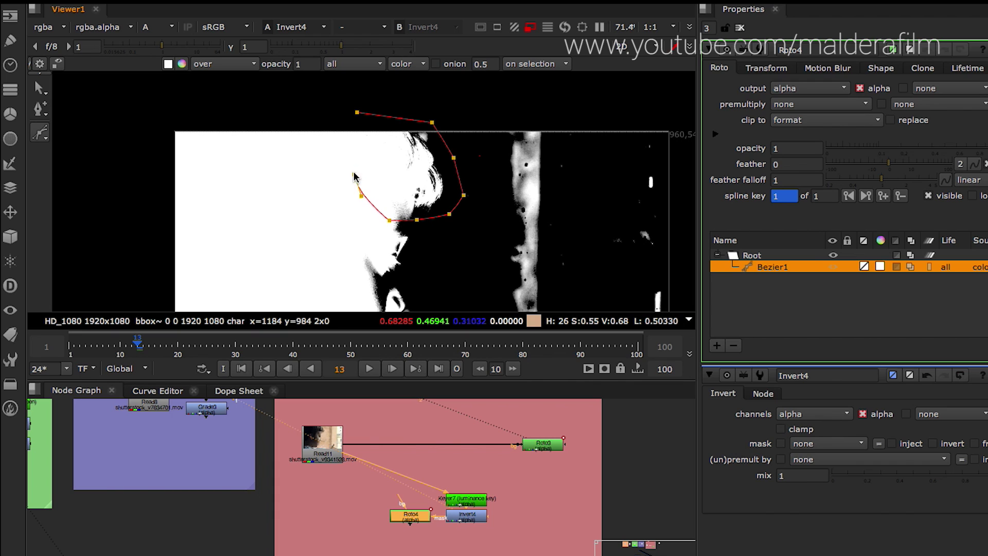
{"action": "left_click", "coordinate": [354, 157]}
{"action": "left_click", "coordinate": [355, 144]}
{"action": "left_click", "coordinate": [357, 112]}
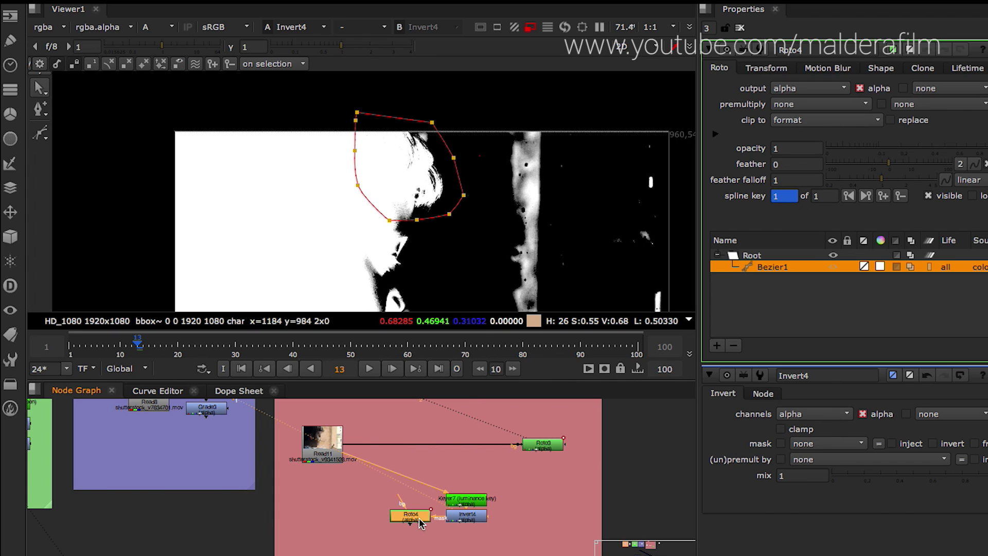
- View the Roto4 matte and centre it in the viewer
{"action": "key", "text": "1"}
{"action": "scroll", "coordinate": [463, 238], "scroll_direction": "down", "scroll_amount": 2}
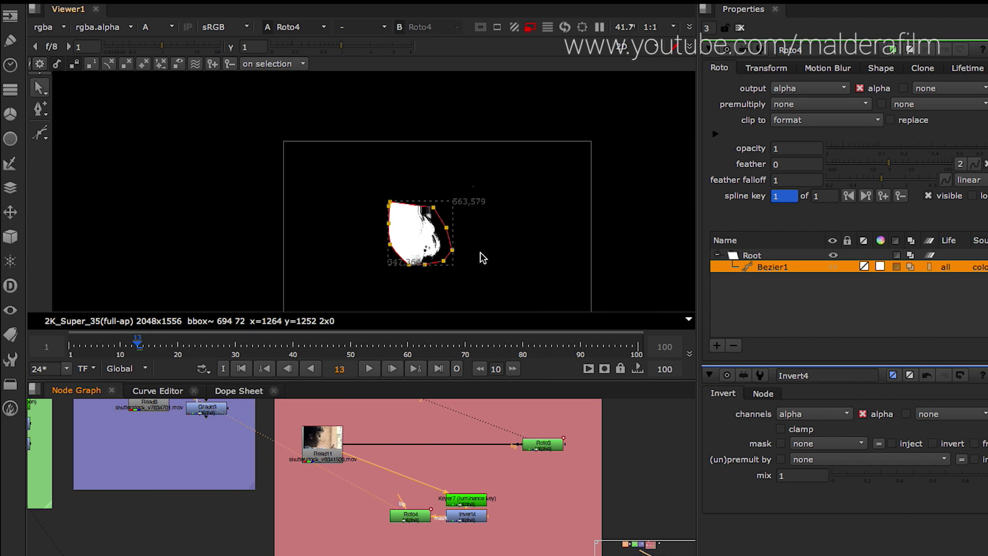
{"action": "middle_click_drag", "start_coordinate": [503, 260], "coordinate": [478, 187]}
- Add Merge4 with its B input on Roto3 and view the combined matte
{"action": "left_click_drag", "start_coordinate": [426, 518], "coordinate": [414, 525]}
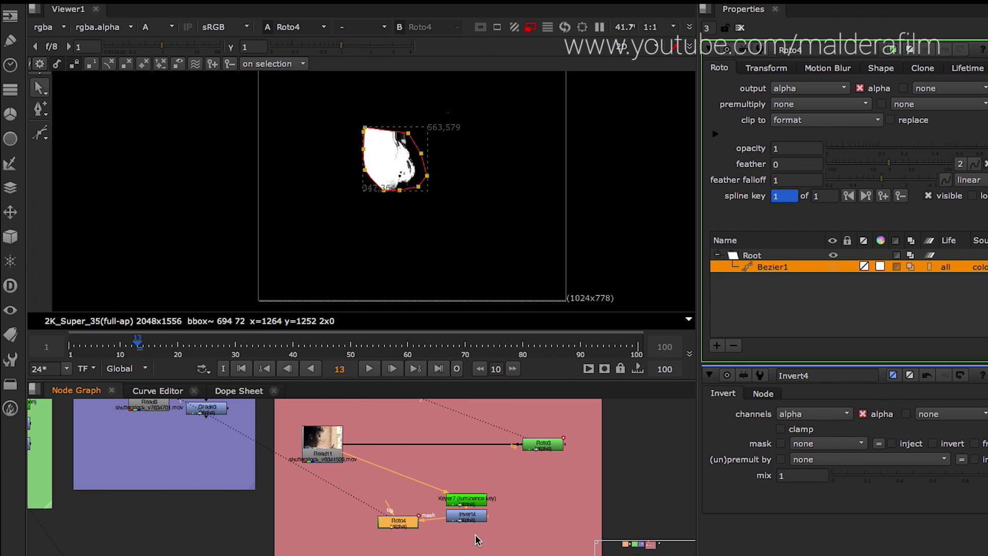
{"action": "left_click", "coordinate": [488, 547]}
{"action": "key", "text": "m"}
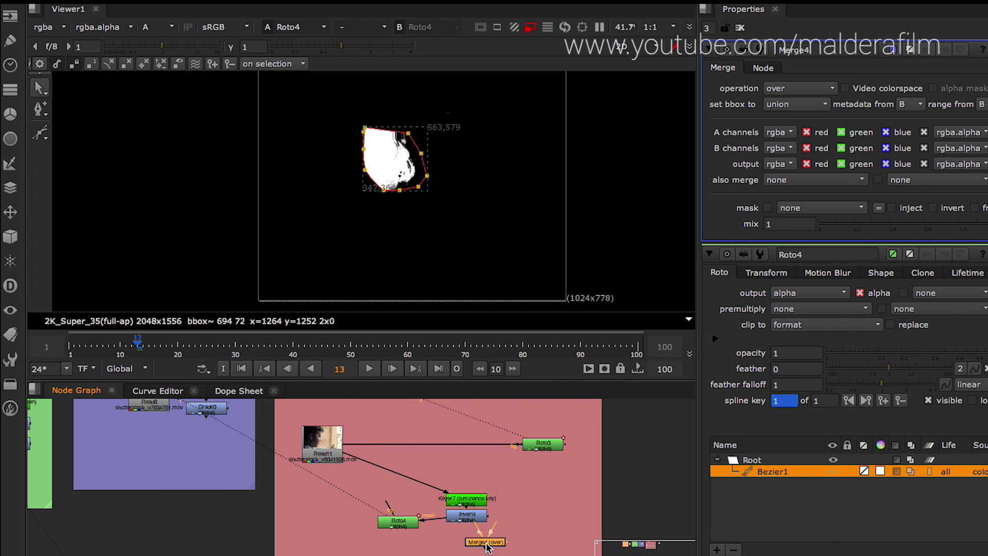
{"action": "left_click_drag", "start_coordinate": [488, 546], "coordinate": [399, 521]}
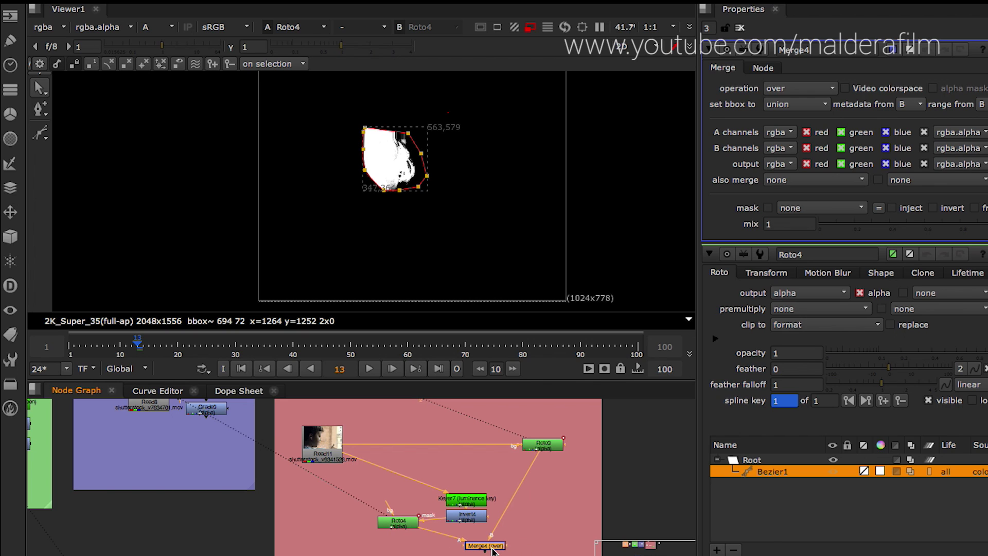
{"action": "left_click", "coordinate": [486, 546]}
{"action": "key", "text": "1"}
- Pan and zoom the viewer to inspect the hair detail over the head silhouette
{"action": "scroll", "coordinate": [442, 210], "scroll_direction": "up", "scroll_amount": 3}
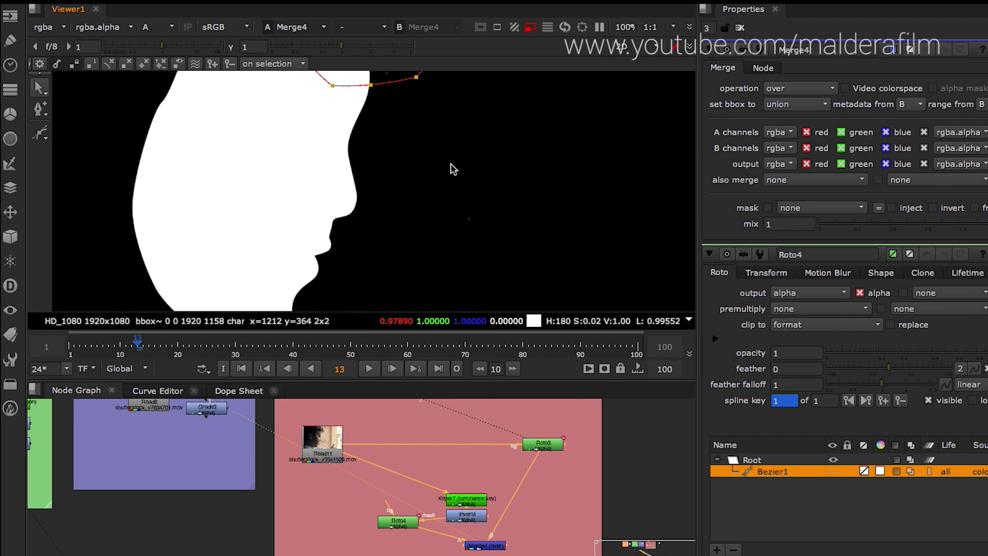
{"action": "middle_click_drag", "start_coordinate": [453, 166], "coordinate": [504, 255]}
{"action": "scroll", "coordinate": [458, 154], "scroll_direction": "up", "scroll_amount": 4}
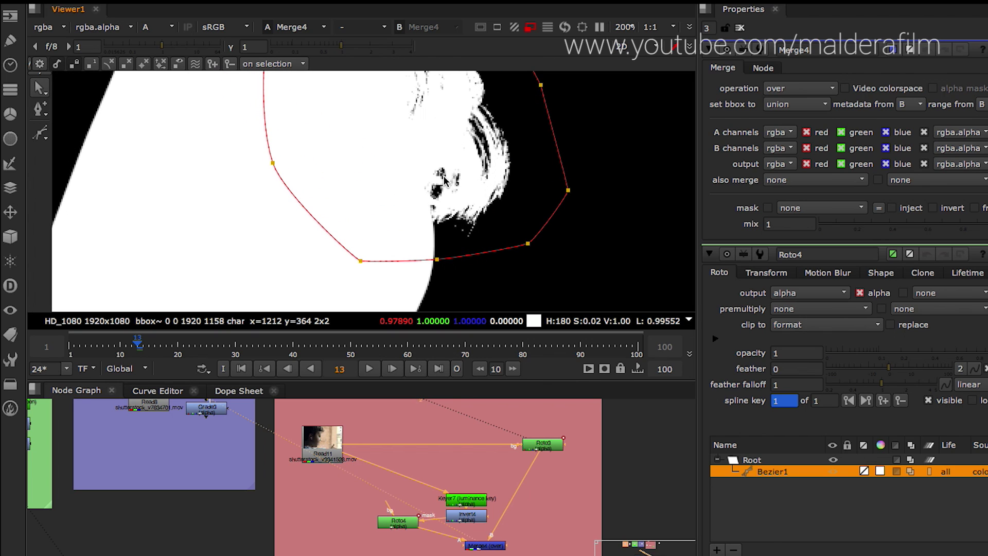
{"action": "scroll", "coordinate": [520, 245], "scroll_direction": "down", "scroll_amount": 3}
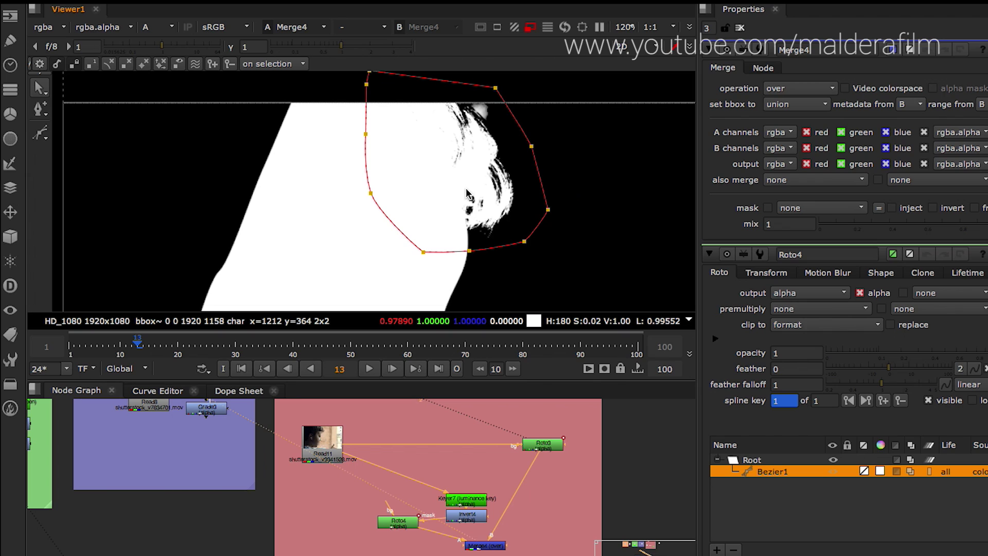
{"action": "scroll", "coordinate": [410, 234], "scroll_direction": "down", "scroll_amount": 5}
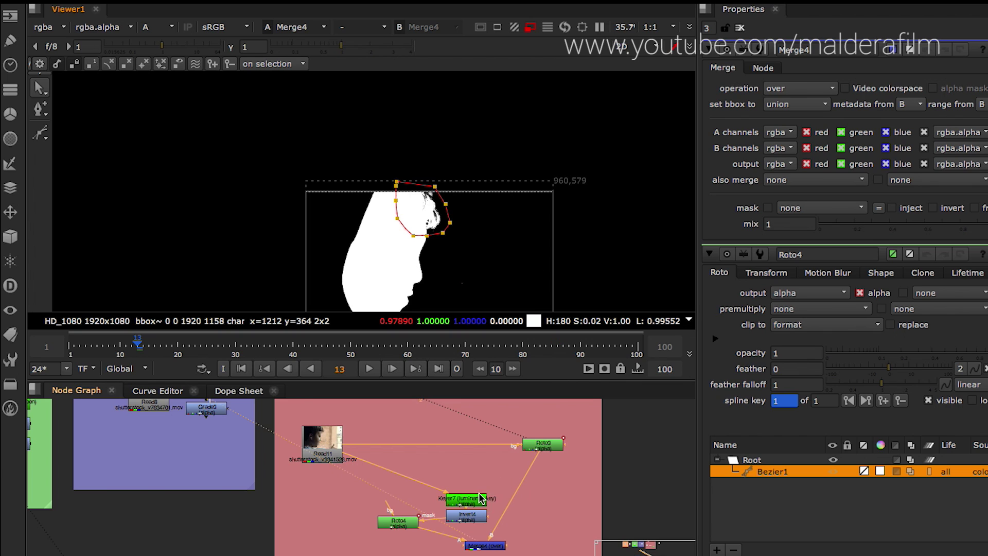
{"action": "scroll", "coordinate": [478, 498], "scroll_direction": "down", "scroll_amount": 4}
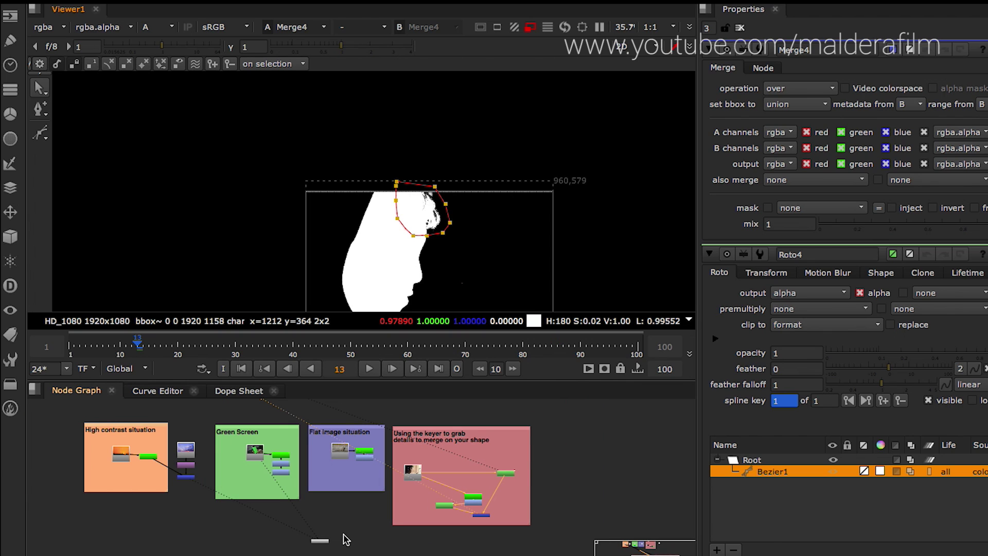
- Resize the panels to widen the viewer and give the node graph more room
{"action": "middle_click_drag", "start_coordinate": [368, 532], "coordinate": [408, 525]}
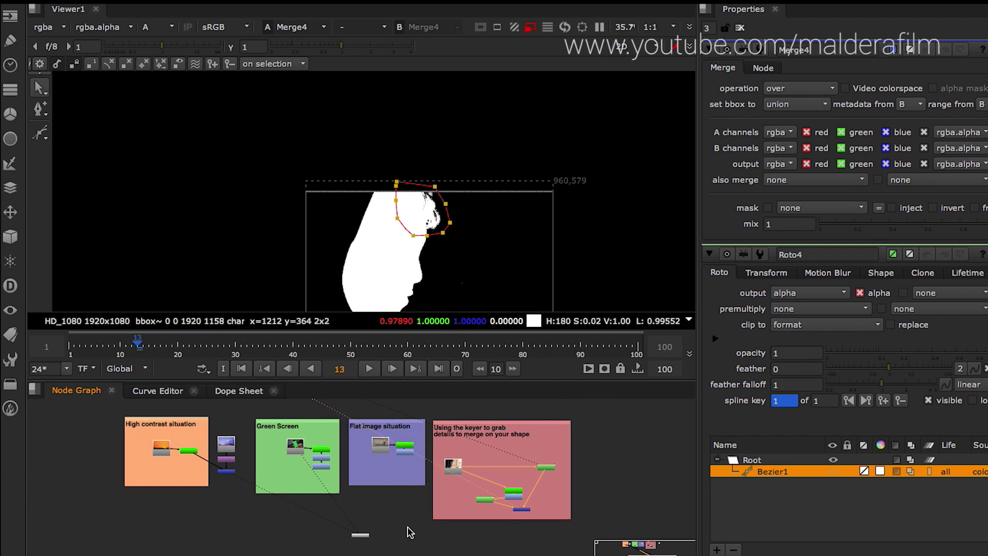
{"action": "scroll", "coordinate": [282, 495], "scroll_direction": "up", "scroll_amount": 3}
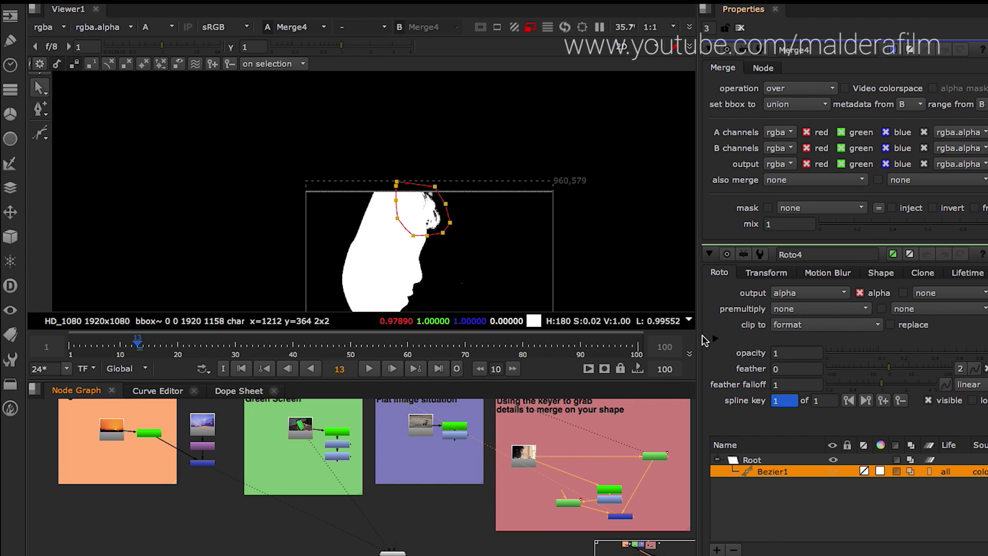
{"action": "left_click_drag", "start_coordinate": [698, 335], "coordinate": [799, 339]}
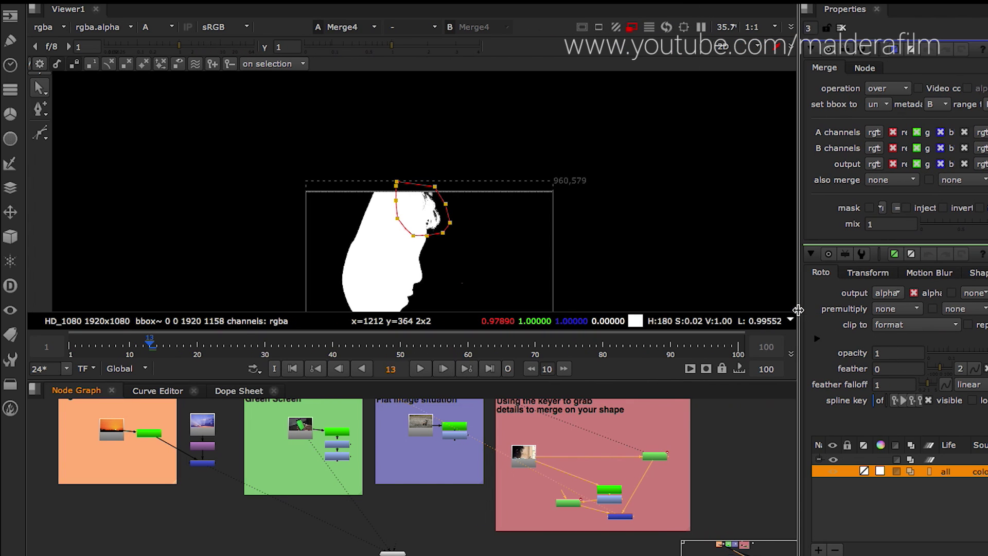
{"action": "left_click_drag", "start_coordinate": [673, 382], "coordinate": [489, 288]}
{"action": "middle_click_drag", "start_coordinate": [399, 486], "coordinate": [415, 527]}
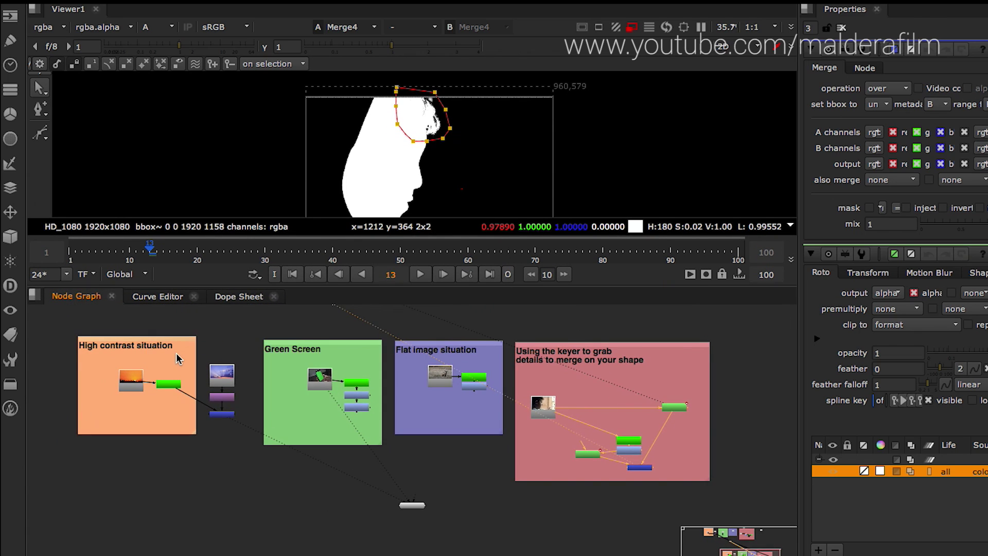
{"action": "scroll", "coordinate": [179, 359], "scroll_direction": "up", "scroll_amount": 3}
- View the Read9 sunset jogger footage in RGB colour instead of alpha
{"action": "left_click", "coordinate": [98, 401]}
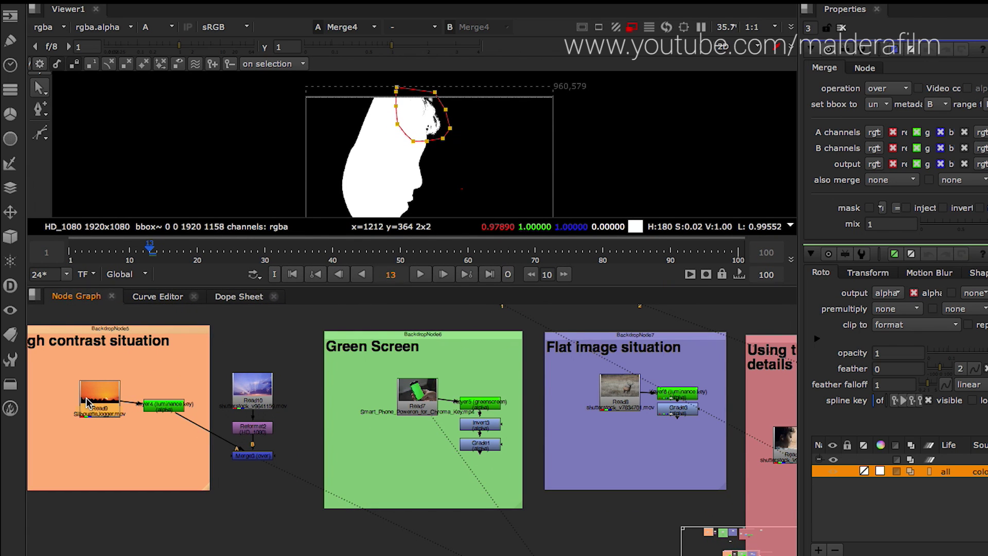
{"action": "key", "text": "1"}
{"action": "left_click", "coordinate": [435, 153]}
{"action": "key", "text": "a"}
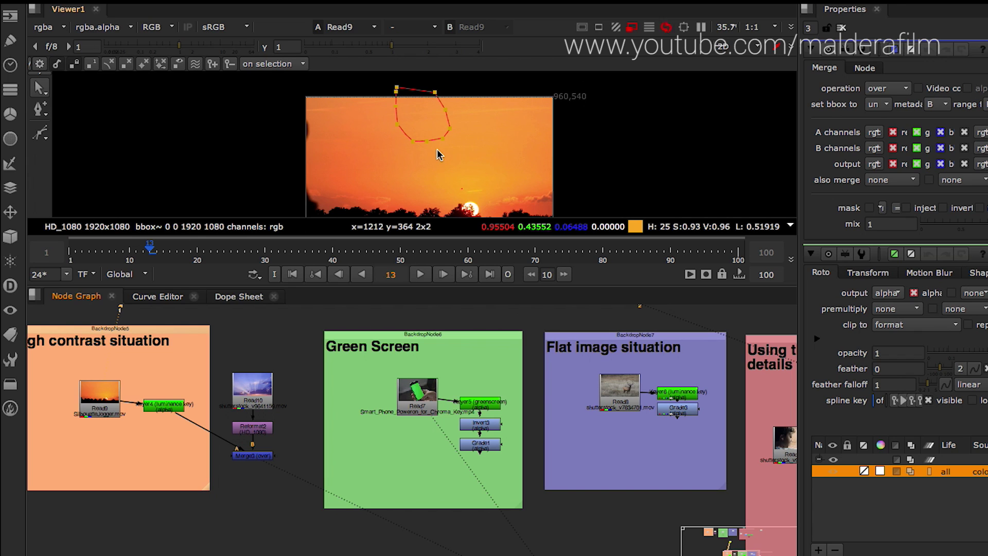
- Clear the Properties bin, jump to frame 44, and select the Grade1 node
{"action": "left_click", "coordinate": [841, 27]}
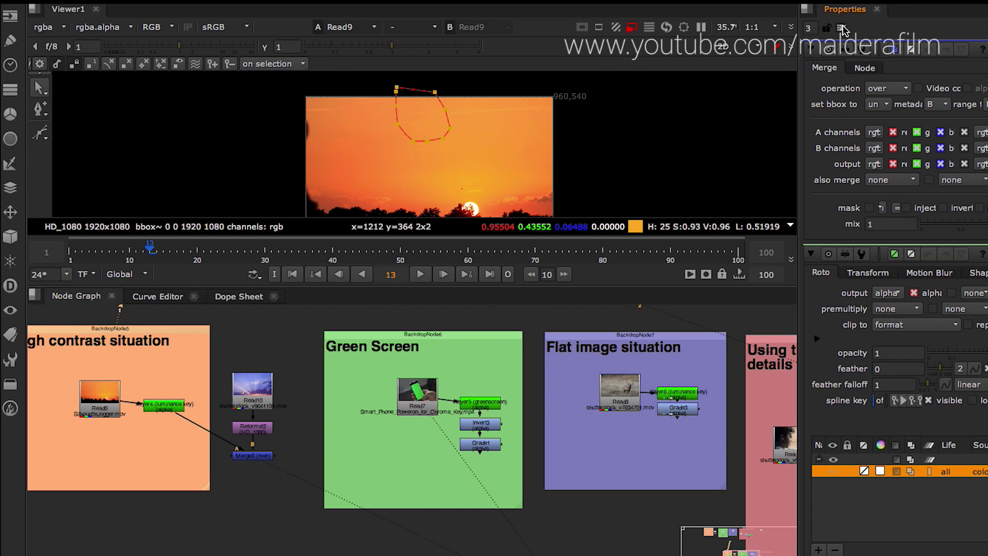
{"action": "scroll", "coordinate": [496, 174], "scroll_direction": "down", "scroll_amount": 3}
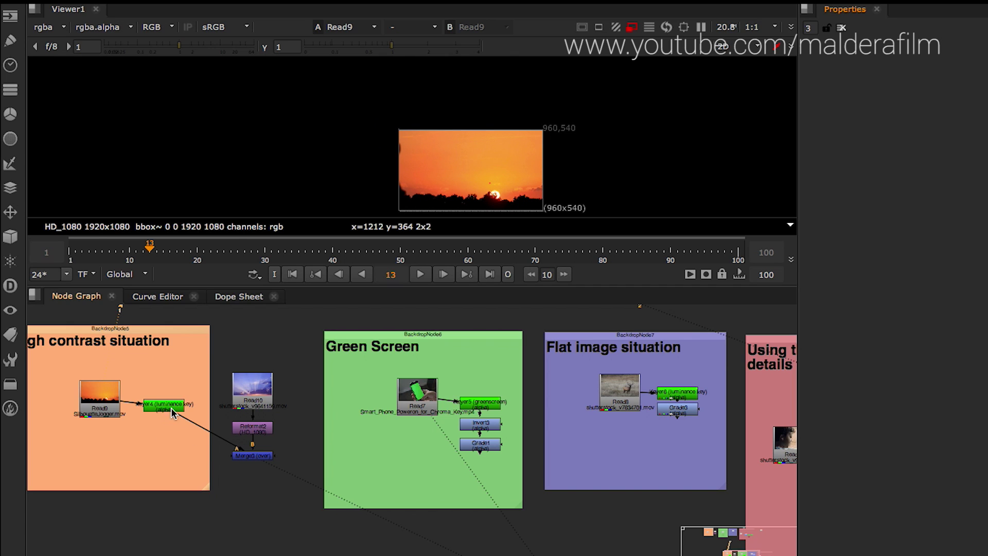
{"action": "left_click", "coordinate": [359, 251]}
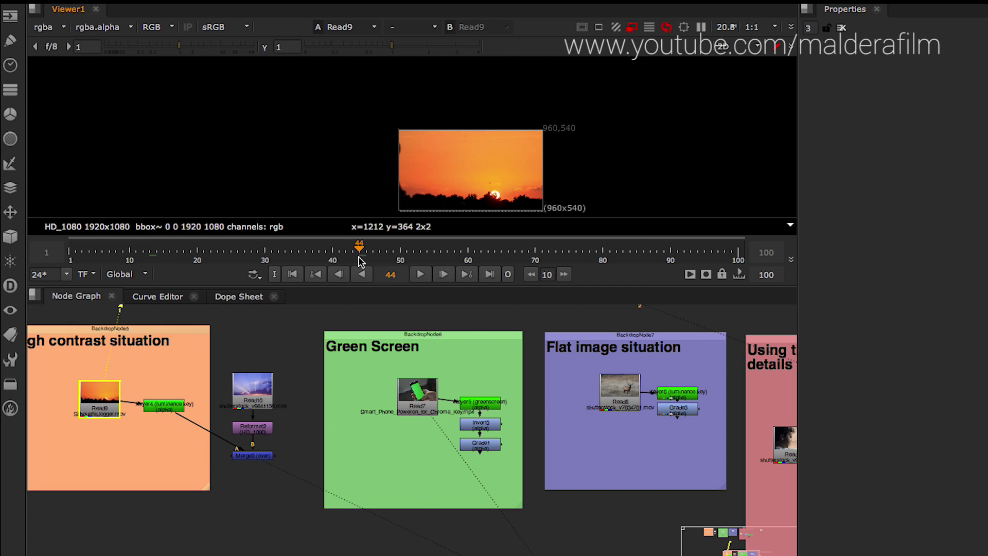
{"action": "left_click", "coordinate": [473, 444]}
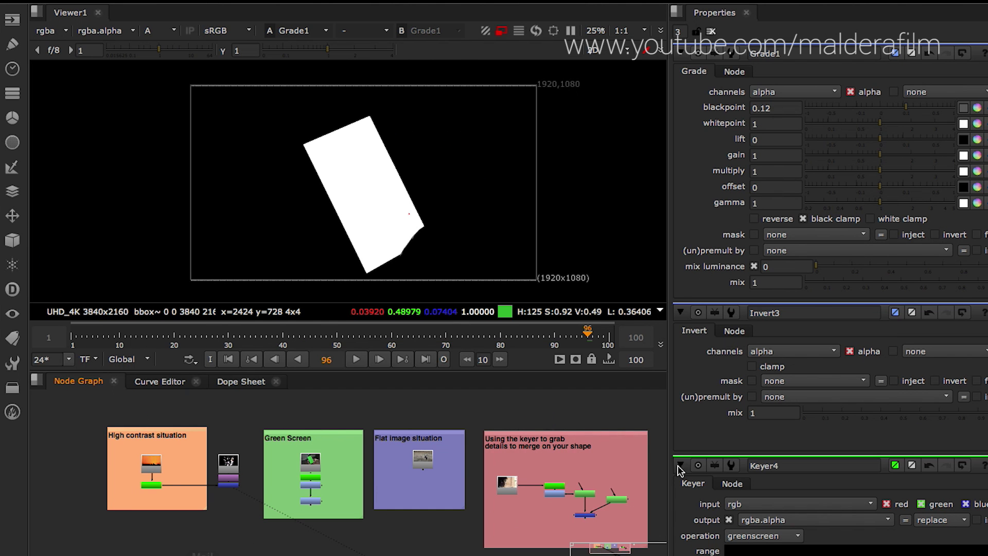
{"action": "scroll", "coordinate": [174, 447], "scroll_direction": "up", "scroll_amount": 2}
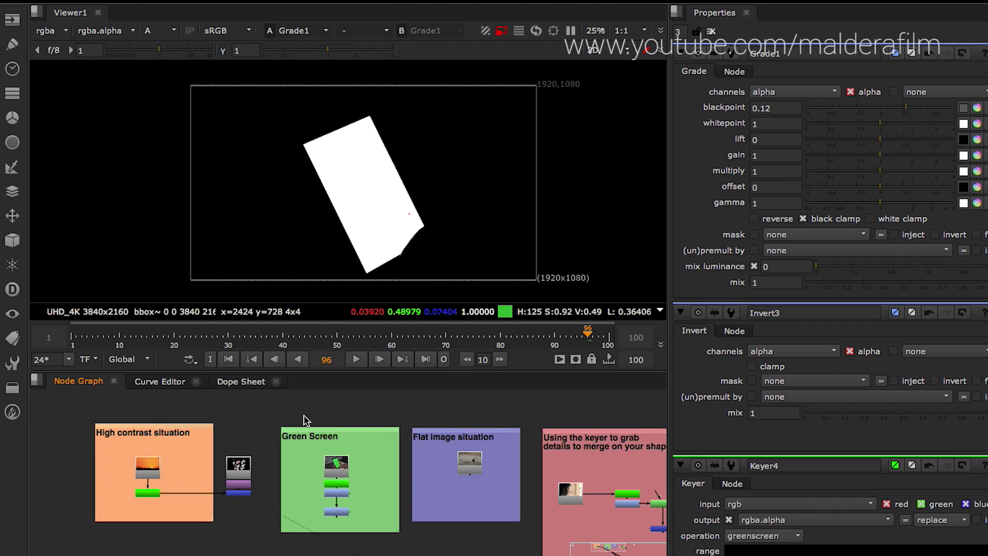
{"action": "scroll", "coordinate": [431, 508], "scroll_direction": "right", "scroll_amount": 2}
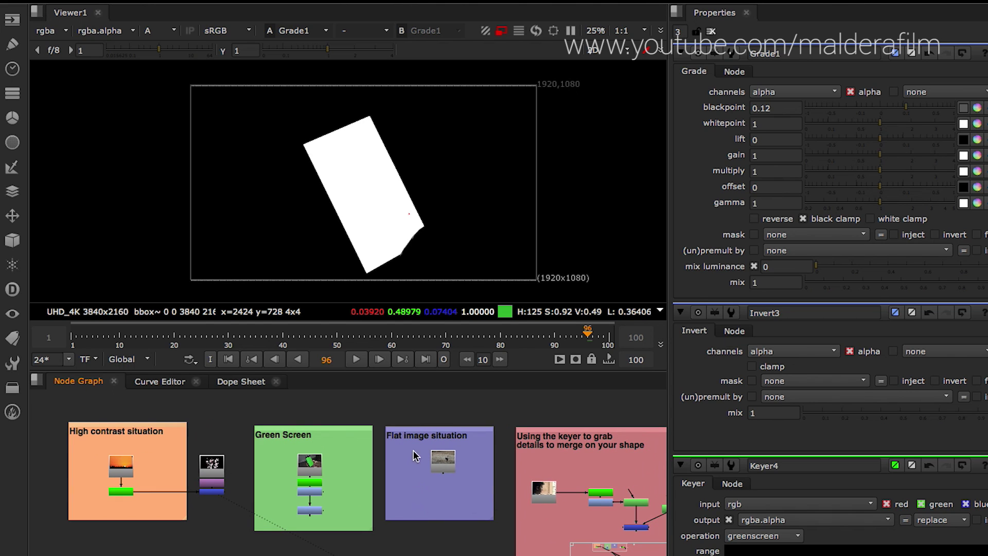
{"action": "scroll", "coordinate": [598, 468], "scroll_direction": "right", "scroll_amount": 3}
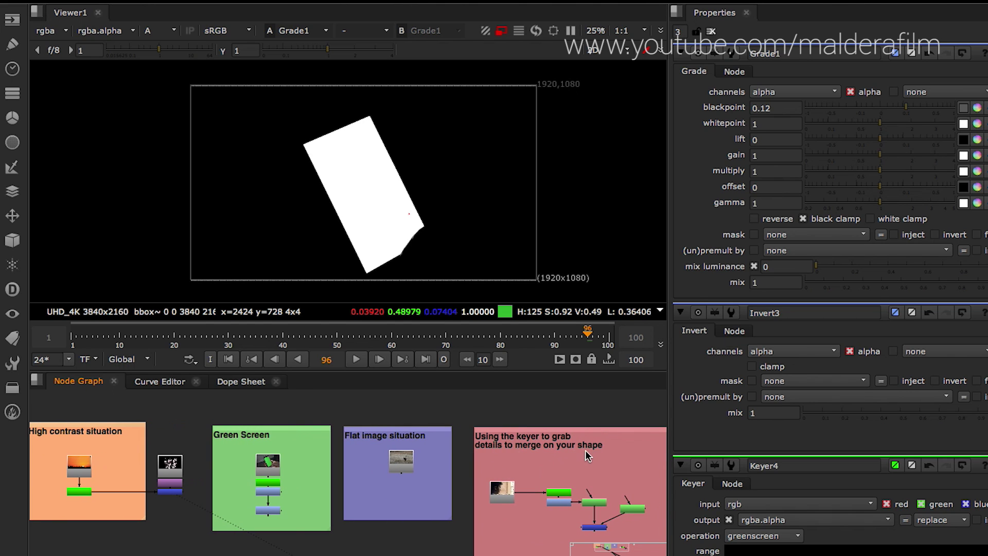
{"action": "scroll", "coordinate": [303, 486], "scroll_direction": "down", "scroll_amount": 4}
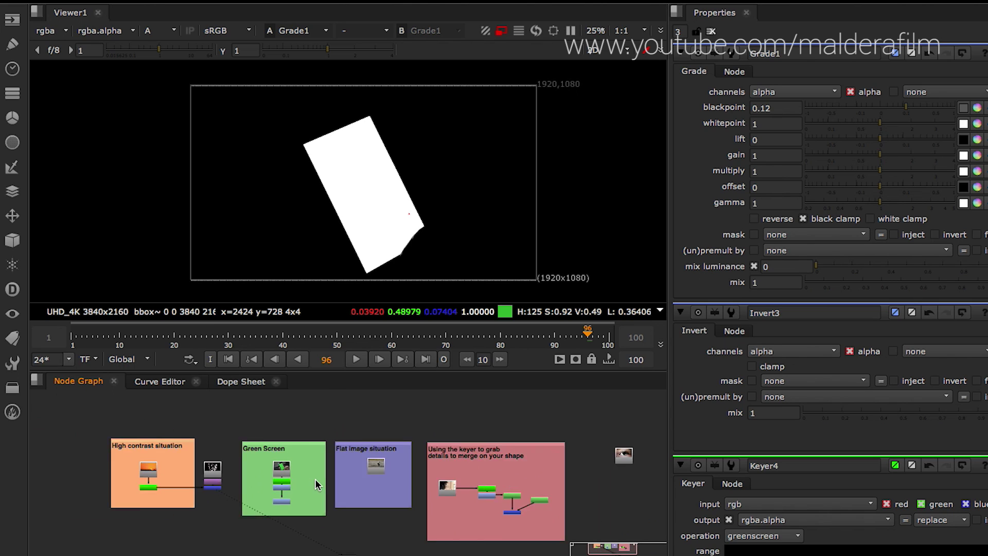
{"action": "scroll", "coordinate": [344, 492], "scroll_direction": "up", "scroll_amount": 6}
{"action": "middle_click_drag", "start_coordinate": [362, 484], "coordinate": [400, 493]}
{"action": "scroll", "coordinate": [389, 502], "scroll_direction": "down", "scroll_amount": 2}
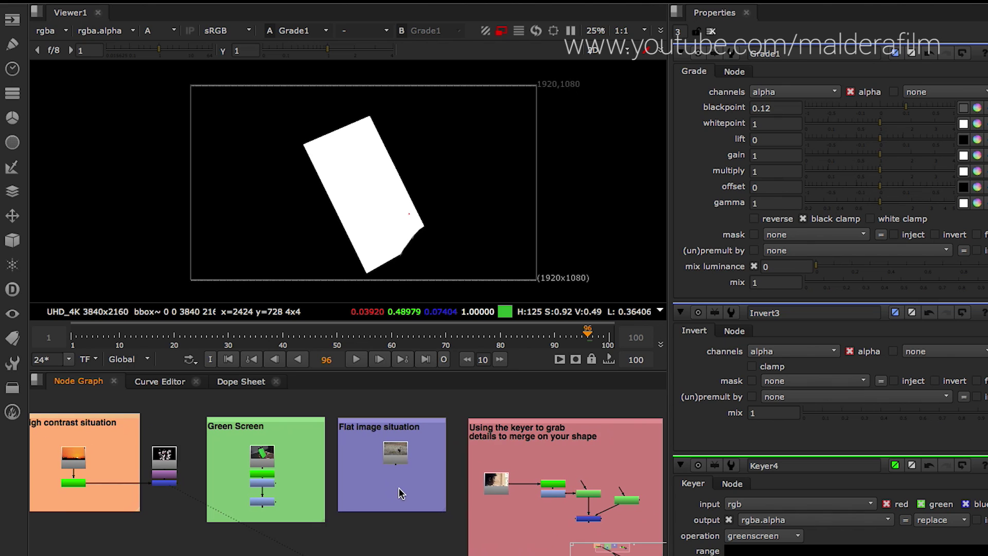
{"action": "left_click", "coordinate": [157, 484]}
{"action": "key", "text": "1"}
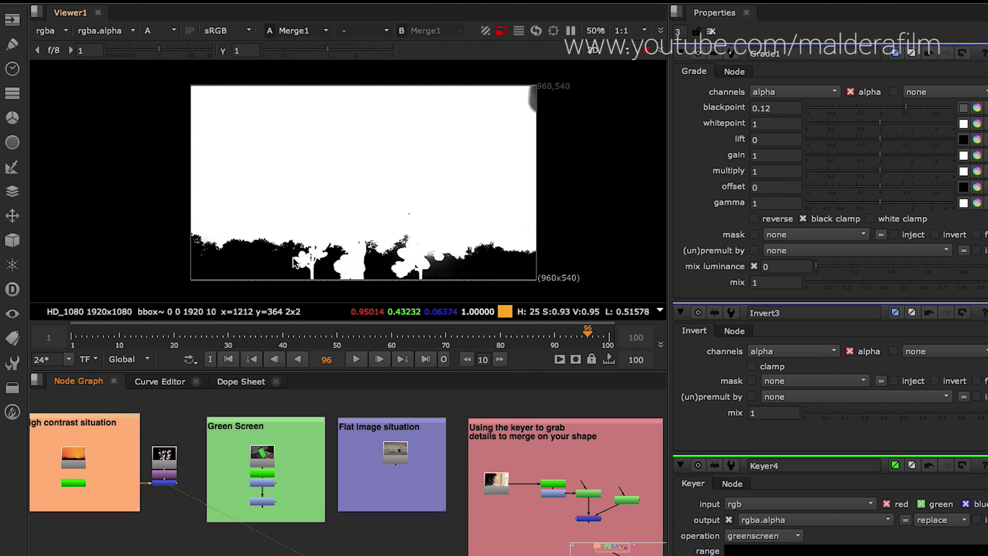
- Show Merge1 in RGB, with white blossoms over the orange sunset, and play it back
{"action": "key", "text": "a"}
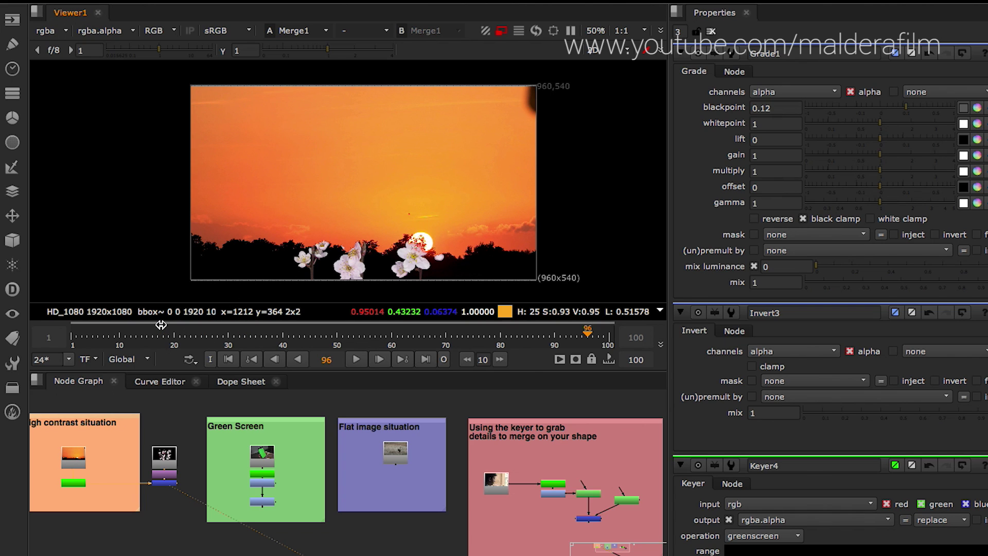
{"action": "left_click", "coordinate": [356, 358]}
{"action": "left_click", "coordinate": [359, 358]}
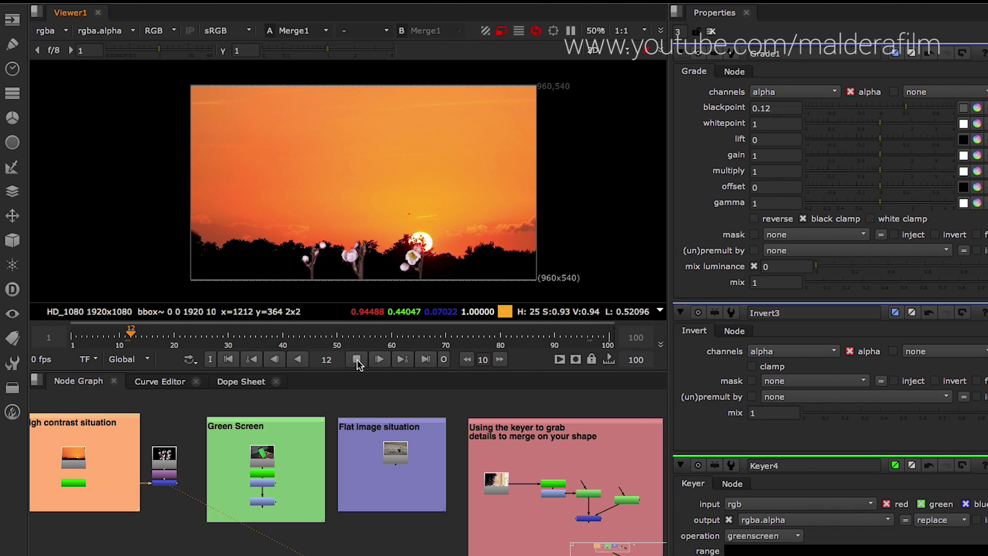